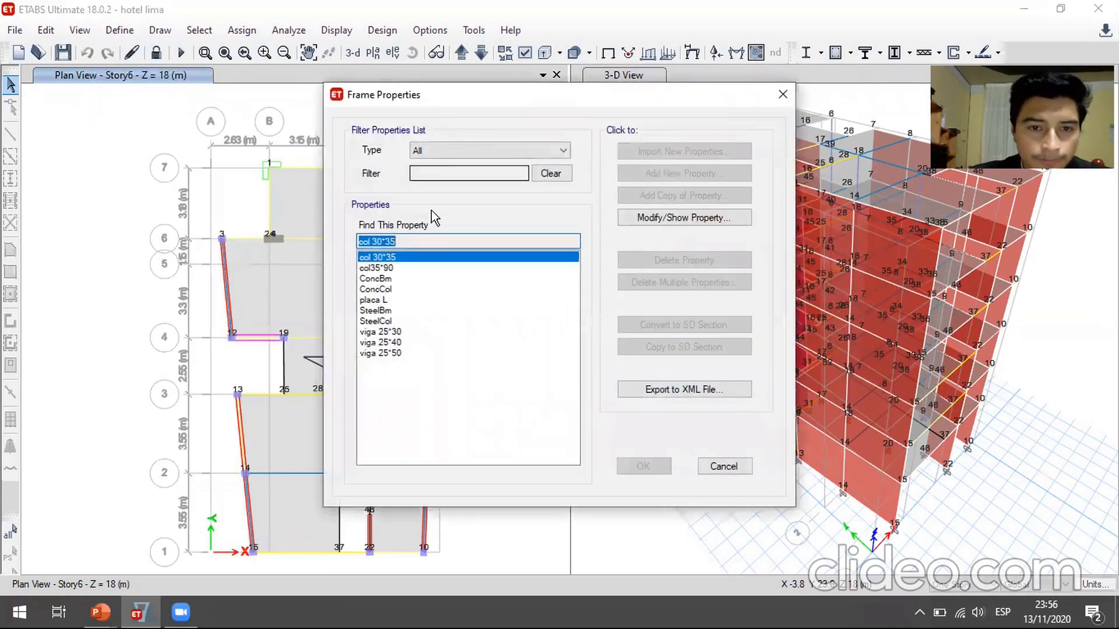
# Review the defined frame sections, including col35*90, viga 25*30, viga 25*40, viga 25*50 and placa L, and close the list.
pyautogui.click(386, 268)
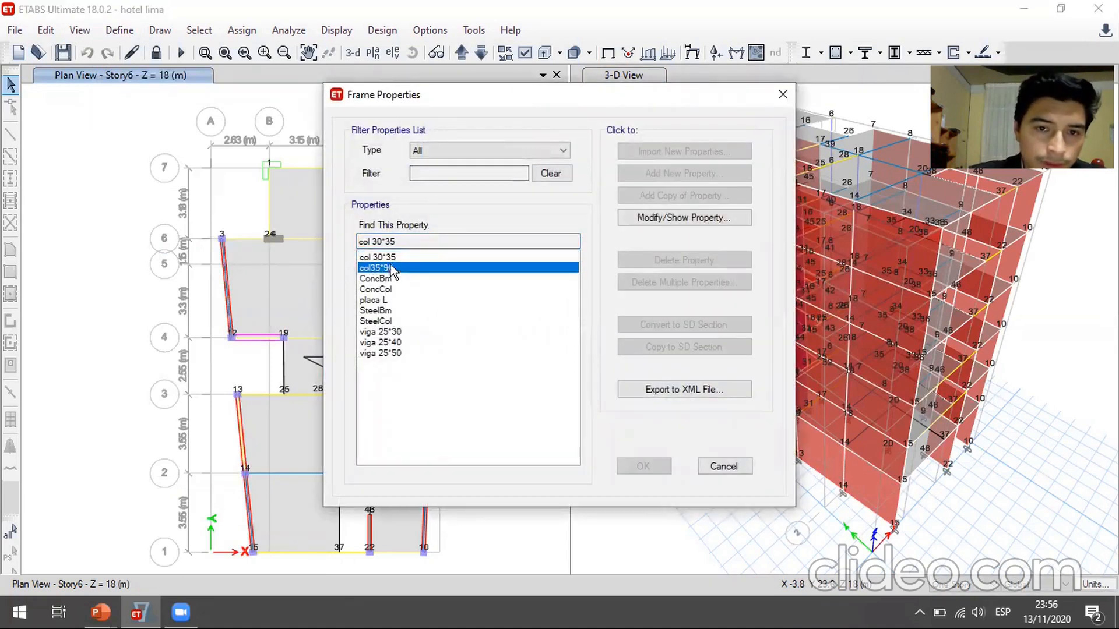
pyautogui.press('Up')
pyautogui.click(389, 268)
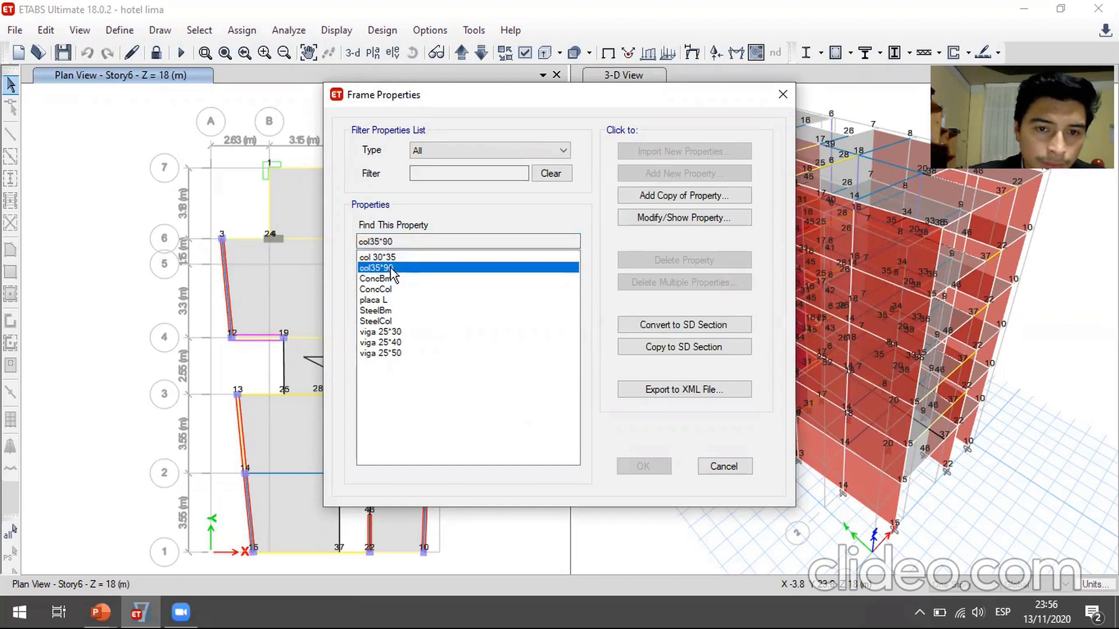
pyautogui.moveTo(381, 332)
pyautogui.mouseDown()
pyautogui.moveTo(385, 356)
pyautogui.moveTo(383, 332)
pyautogui.mouseUp()
pyautogui.click(383, 343)
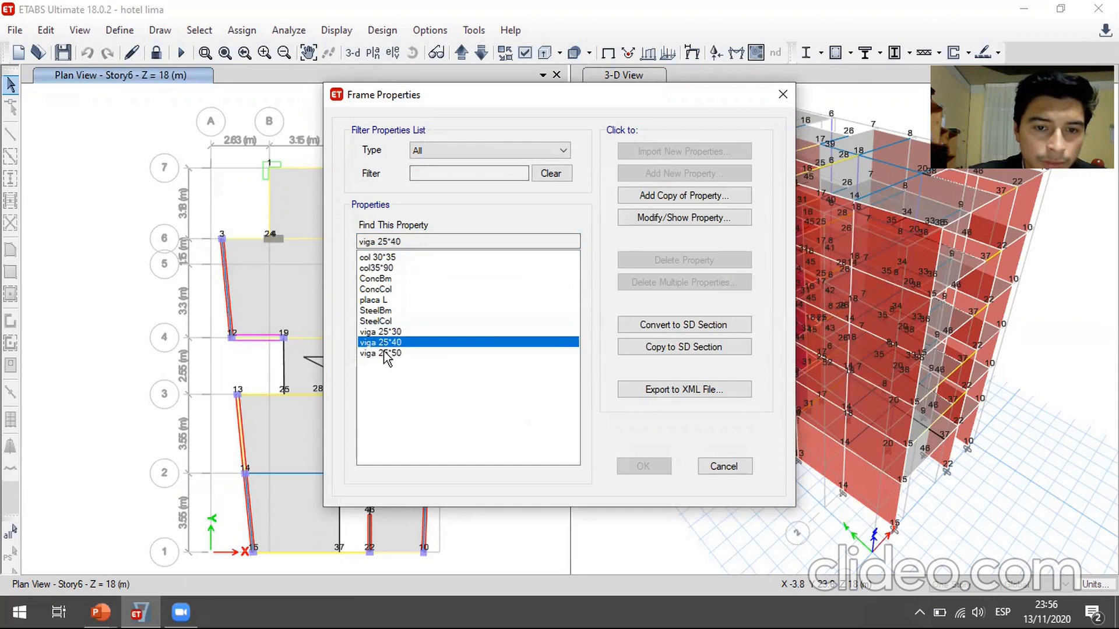
pyautogui.click(383, 354)
pyautogui.click(414, 301)
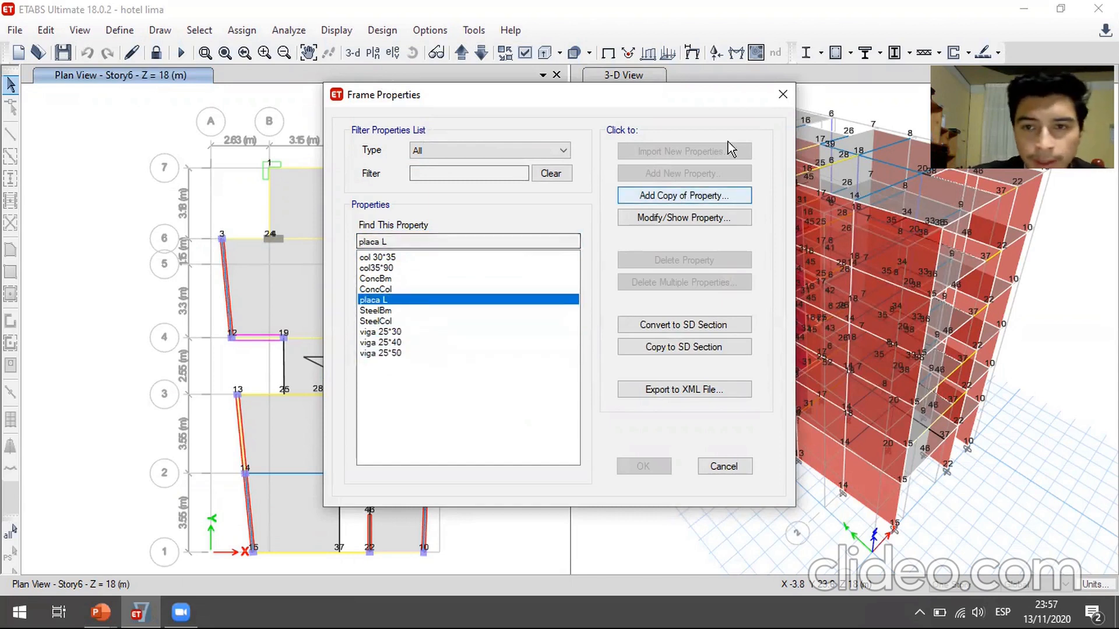
pyautogui.click(783, 95)
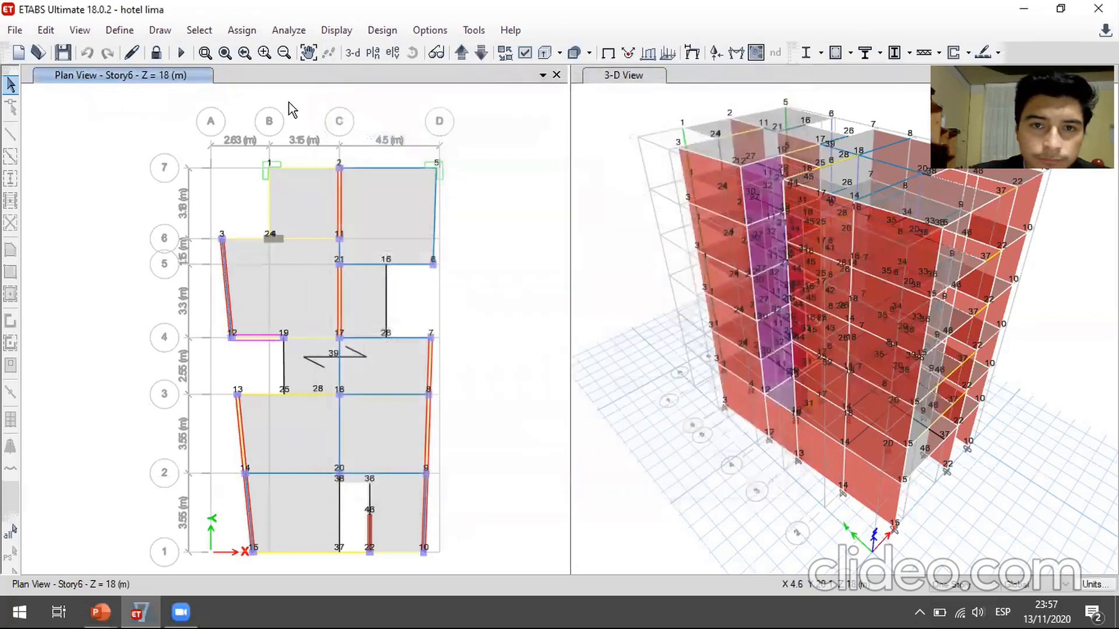
# Review the defined wall sections and inspect the property data of the tabiques wall, leaving the definitions unmodified.
pyautogui.click(120, 30)
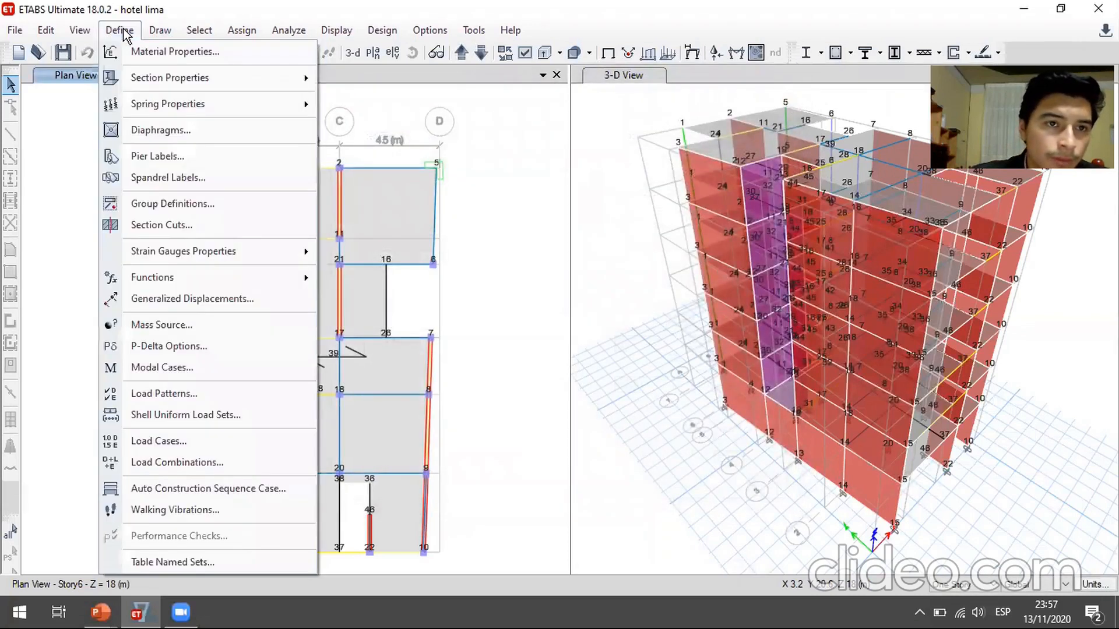
pyautogui.moveTo(150, 84)
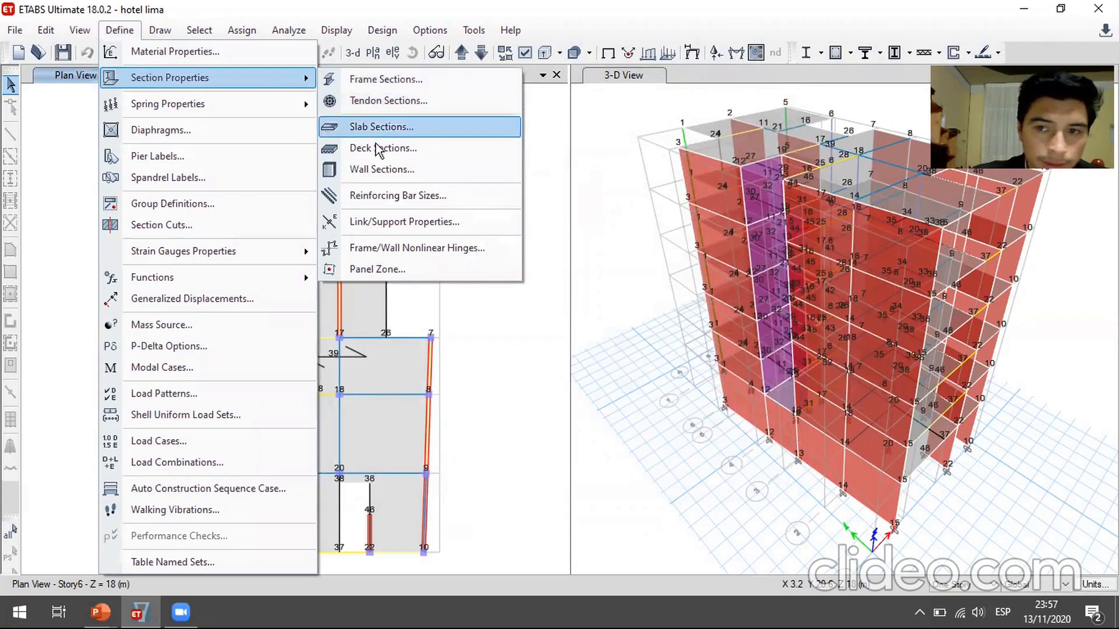
pyautogui.click(382, 170)
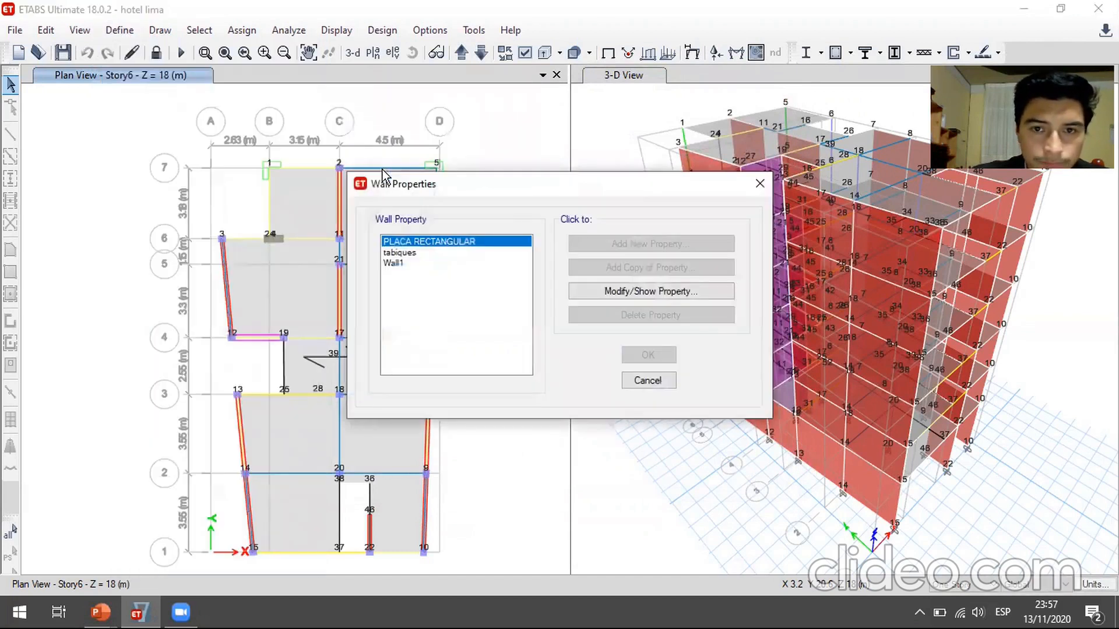
pyautogui.click(472, 263)
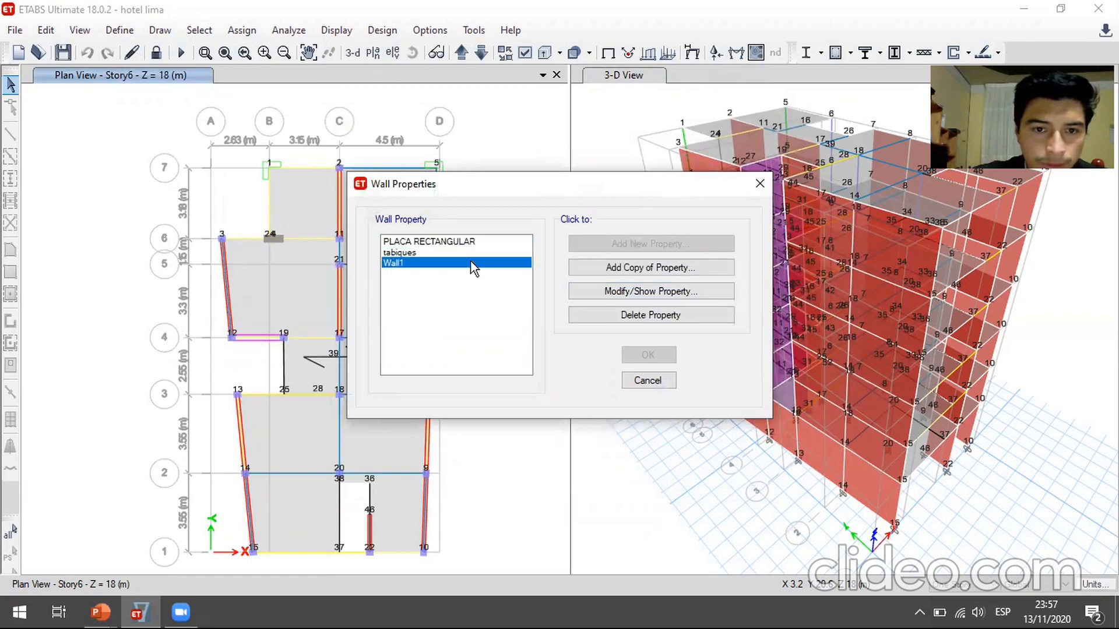
pyautogui.click(472, 254)
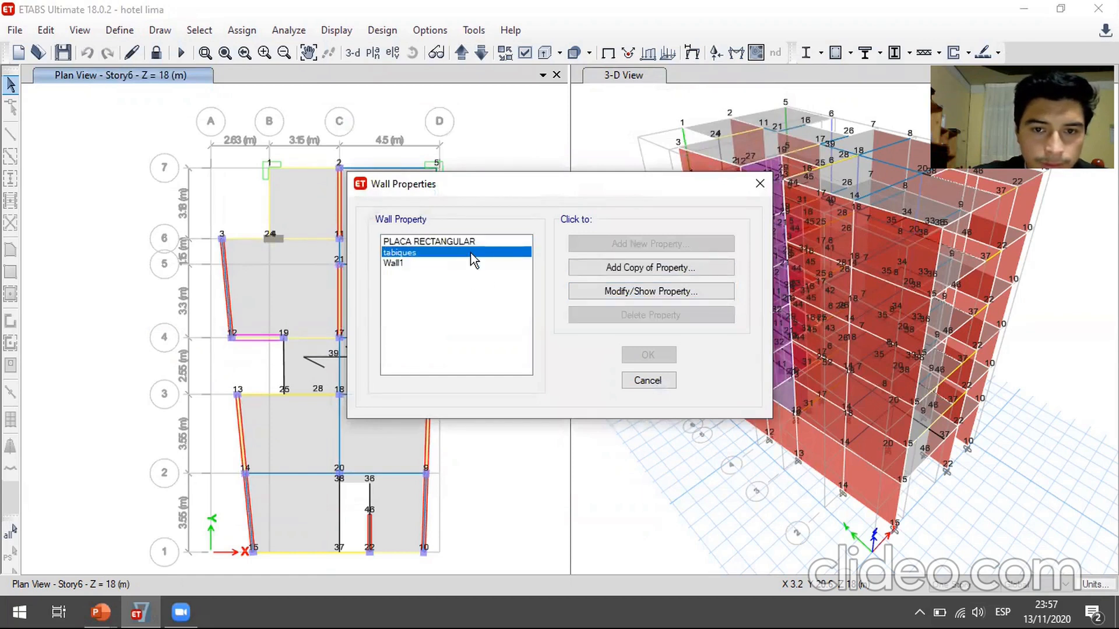
pyautogui.click(635, 291)
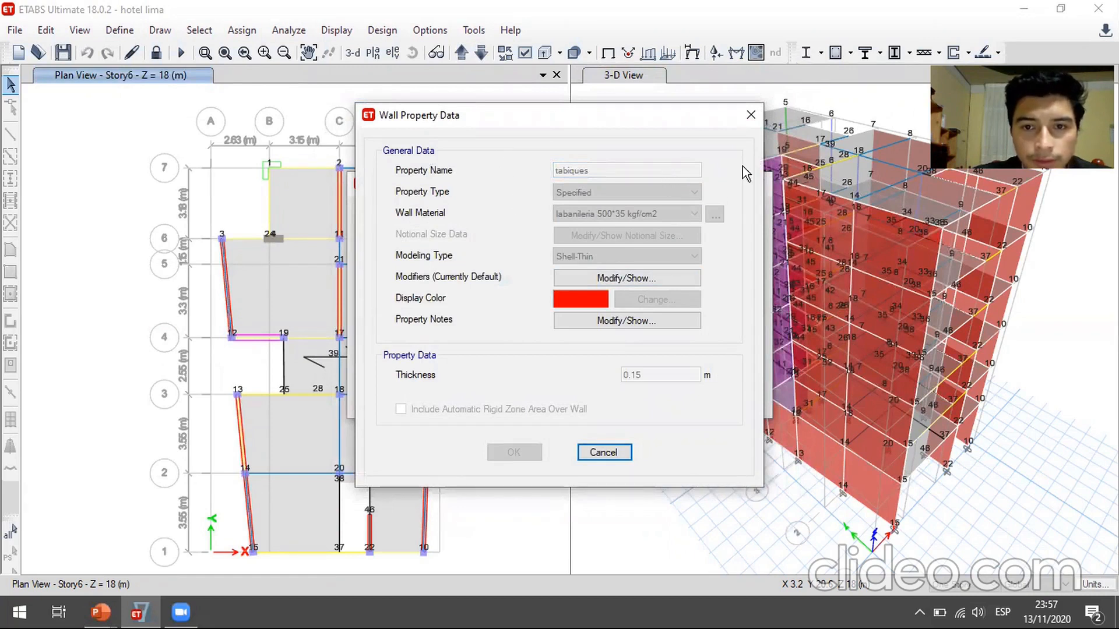
pyautogui.click(751, 116)
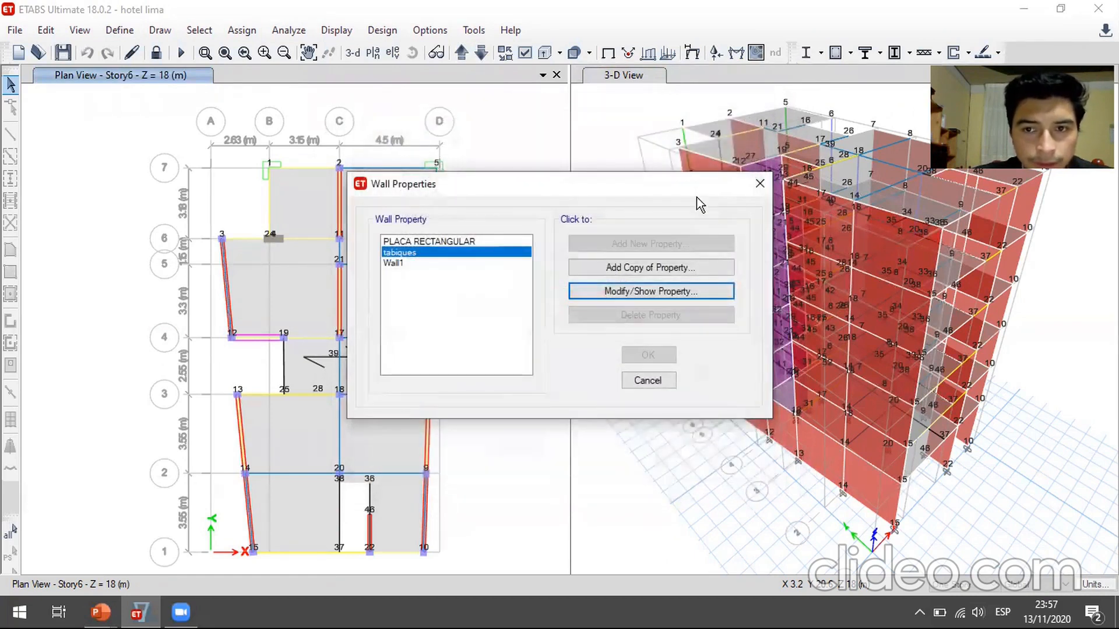
pyautogui.click(759, 186)
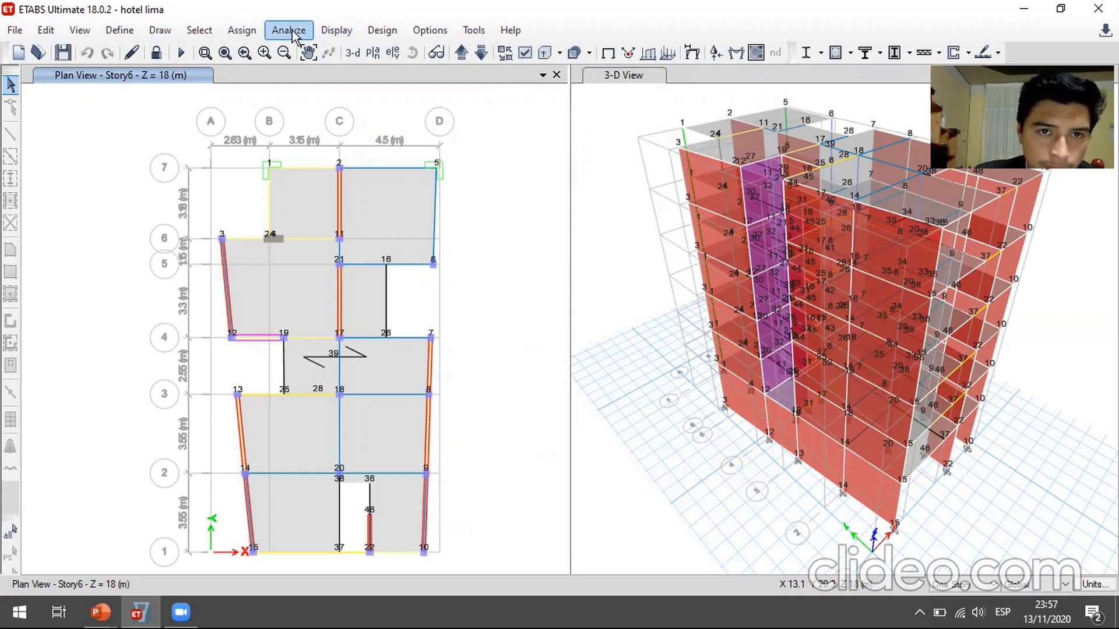
# Display the Dead pattern's directly applied frame span forces in the 3-D view, including joint loads and loading values.
pyautogui.click(338, 30)
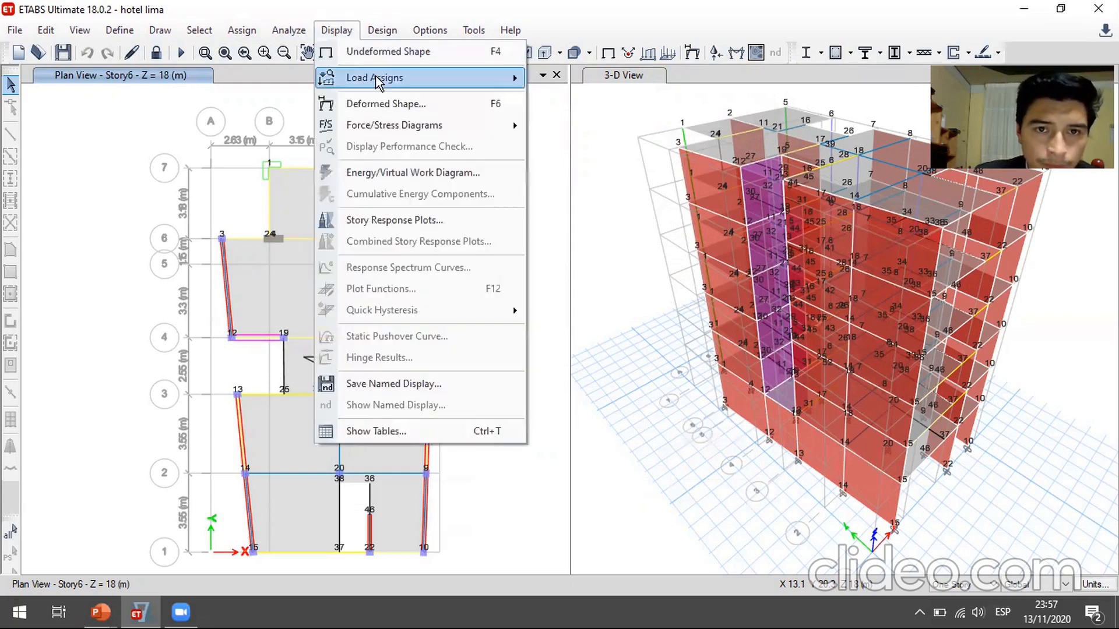
pyautogui.moveTo(383, 82)
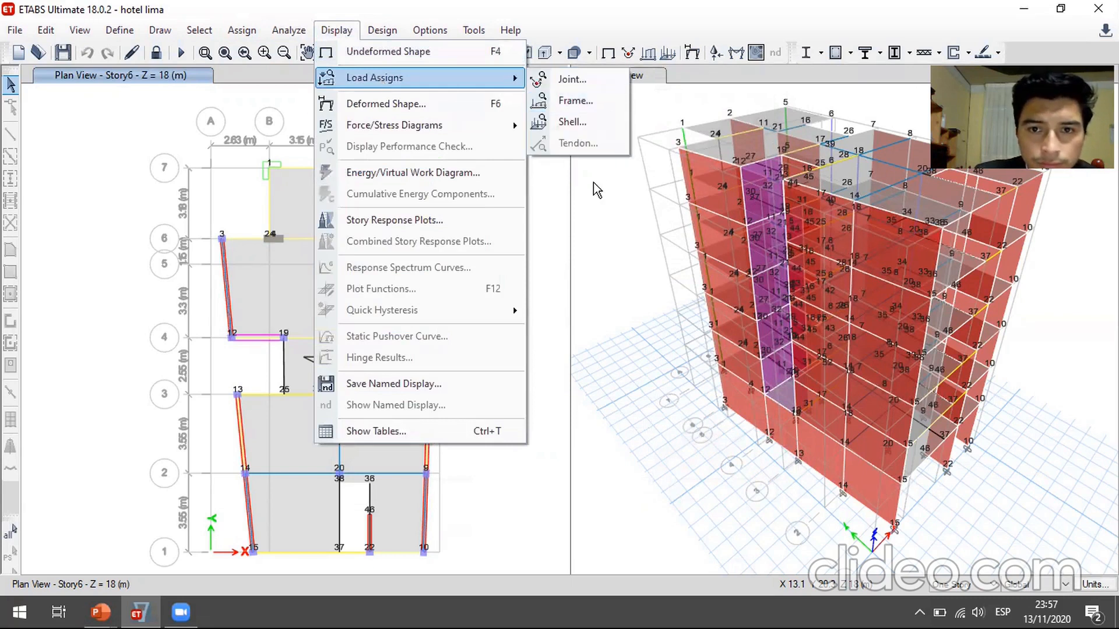
pyautogui.click(601, 117)
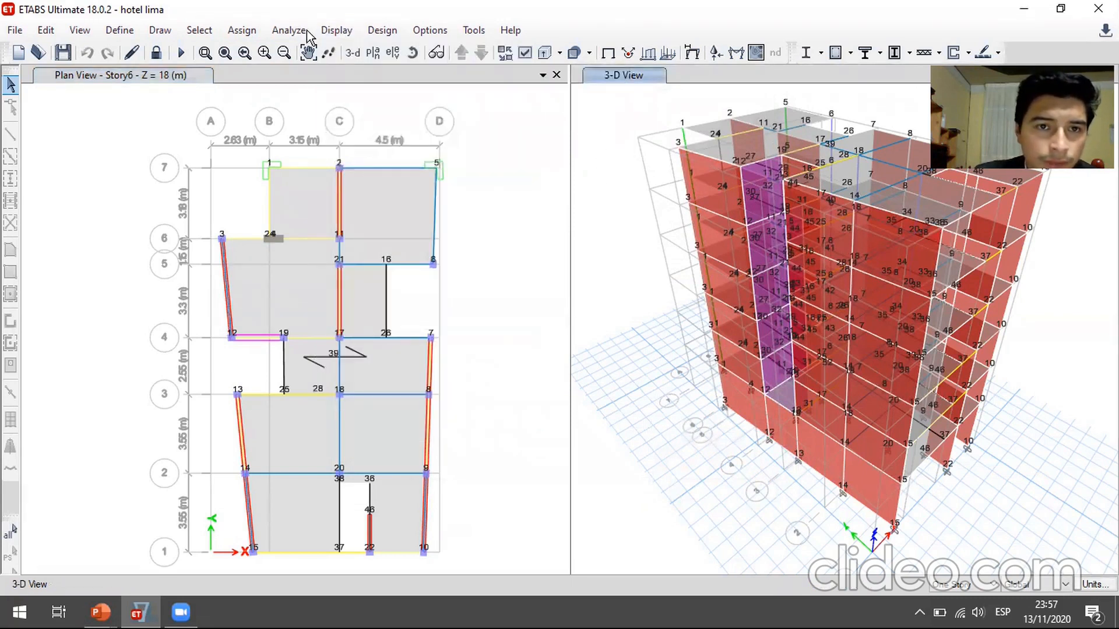
pyautogui.click(335, 32)
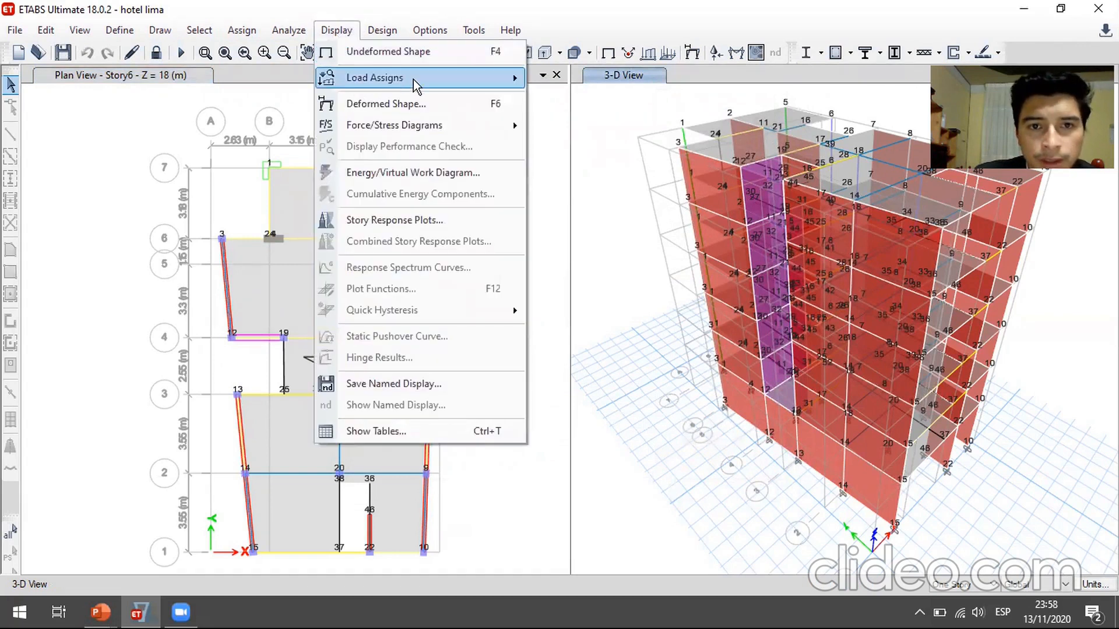
pyautogui.moveTo(414, 79)
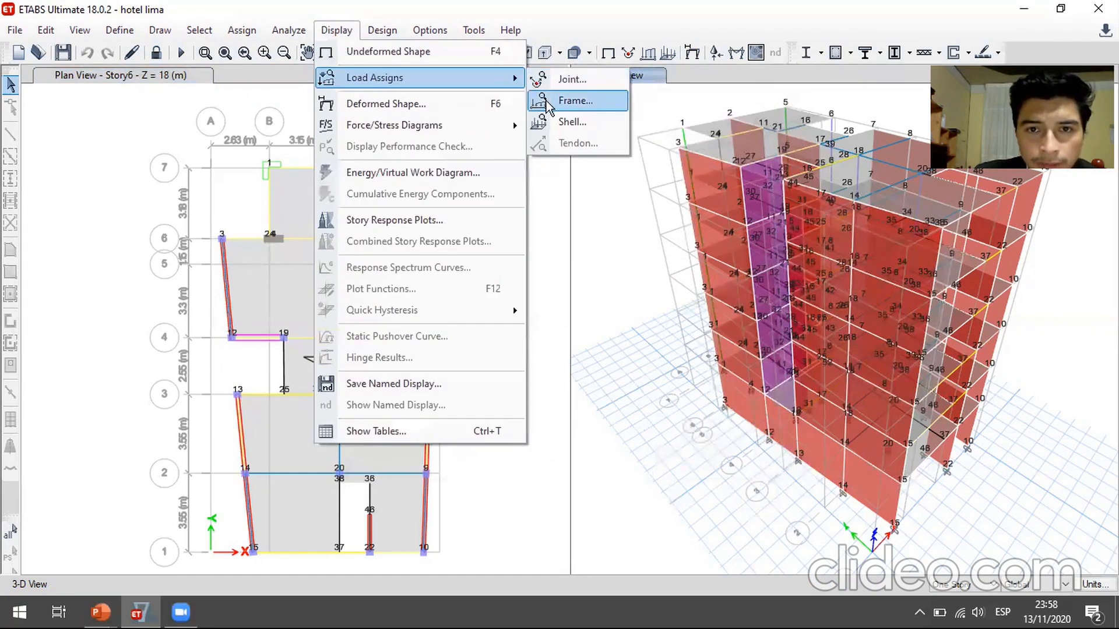
pyautogui.click(576, 101)
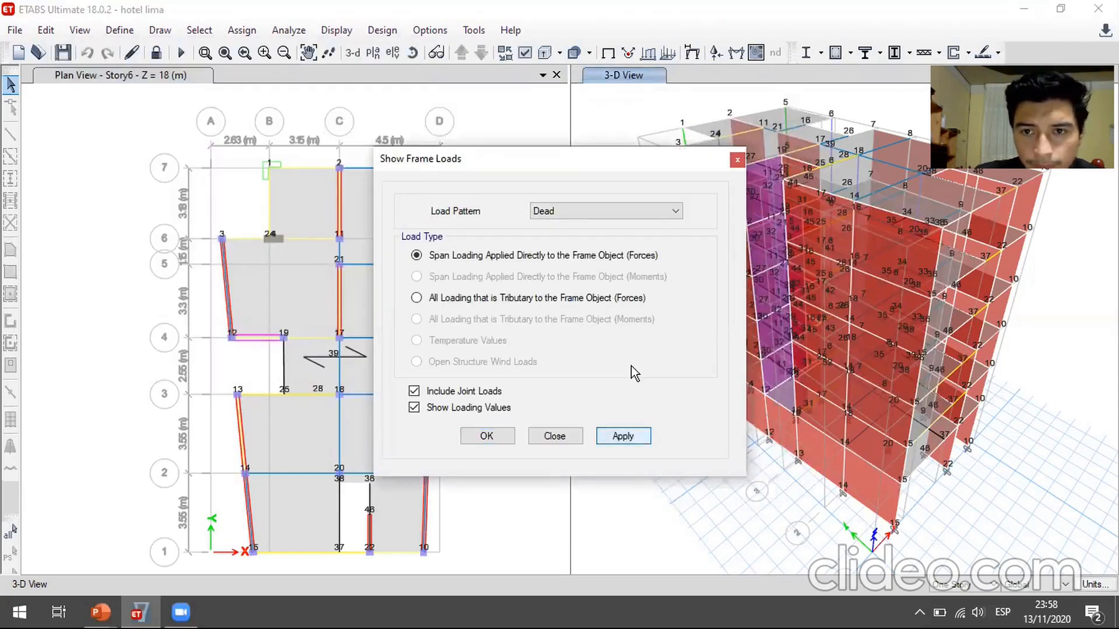
pyautogui.moveTo(639, 168); pyautogui.dragTo(479, 215)
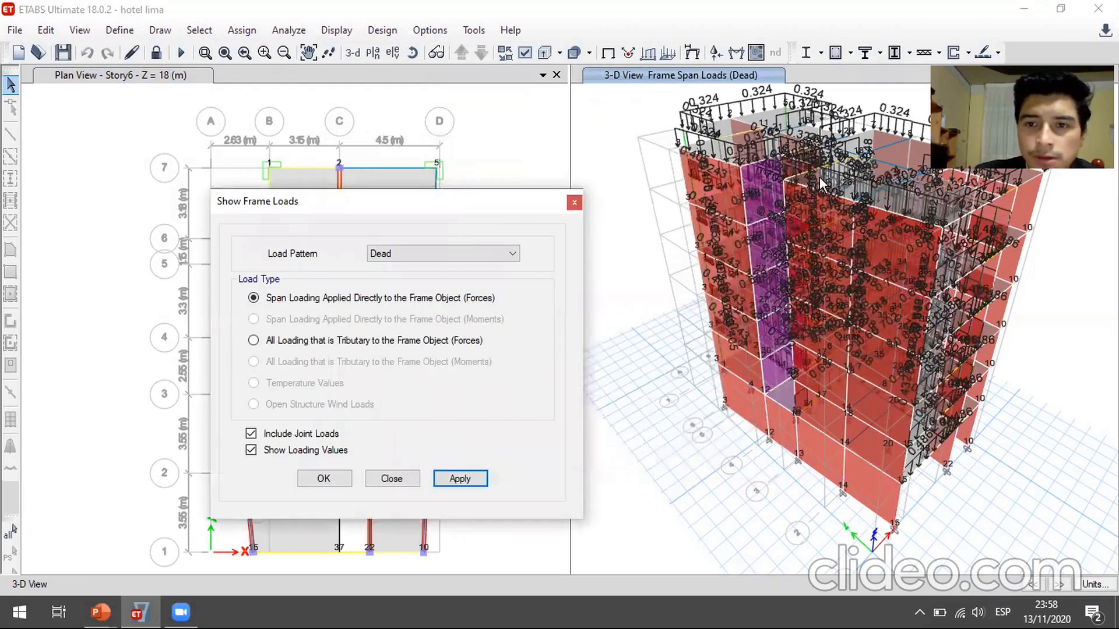
# Examine the Dead frame span loads across the building's beams at close range and close the frame load settings.
pyautogui.scroll(5, 819, 181)
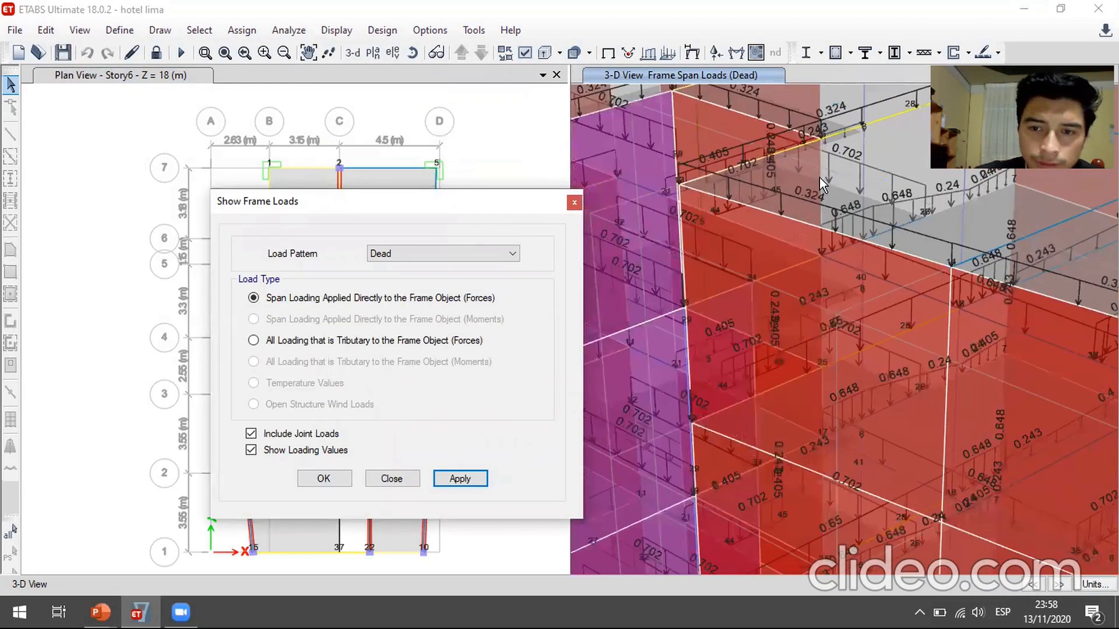
pyautogui.scroll(-5, 819, 178)
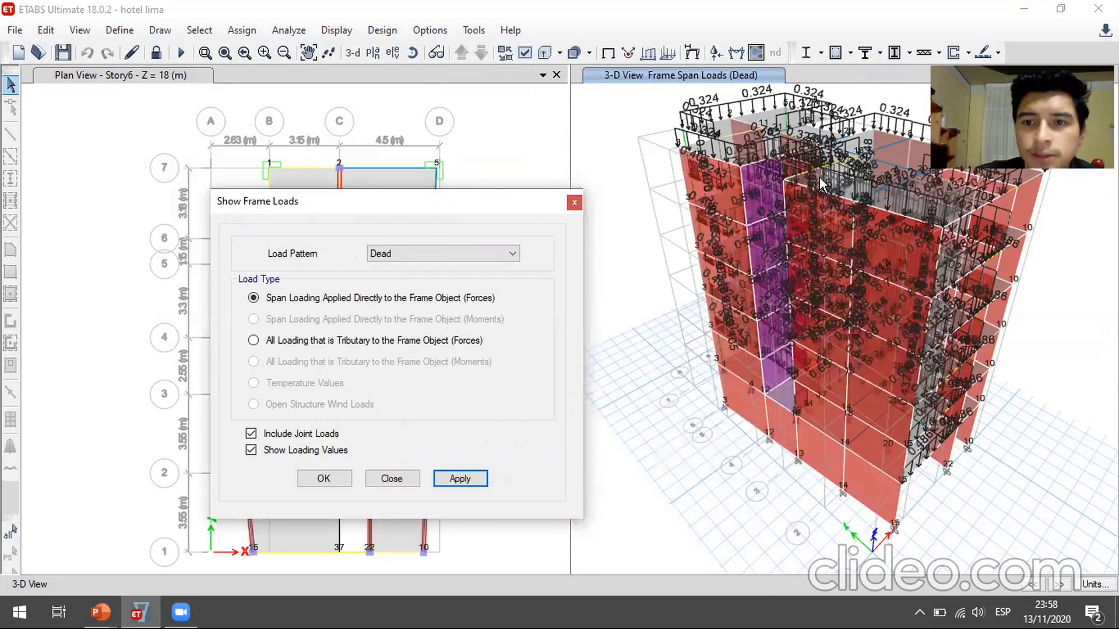
pyautogui.scroll(5, 757, 198)
pyautogui.scroll(-5, 757, 198)
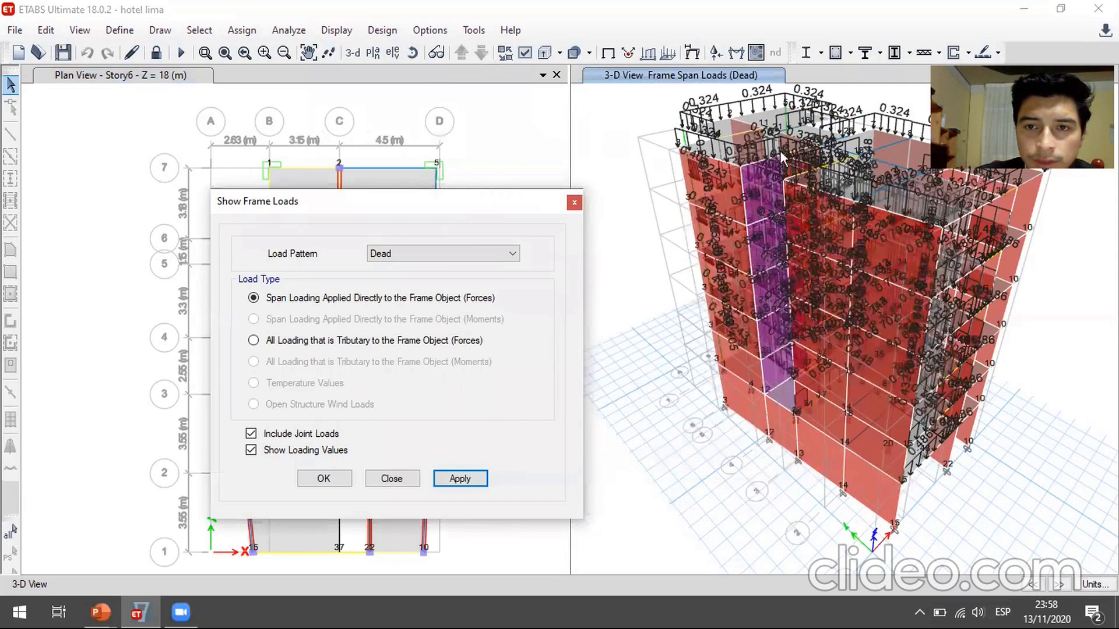
pyautogui.scroll(5, 772, 291)
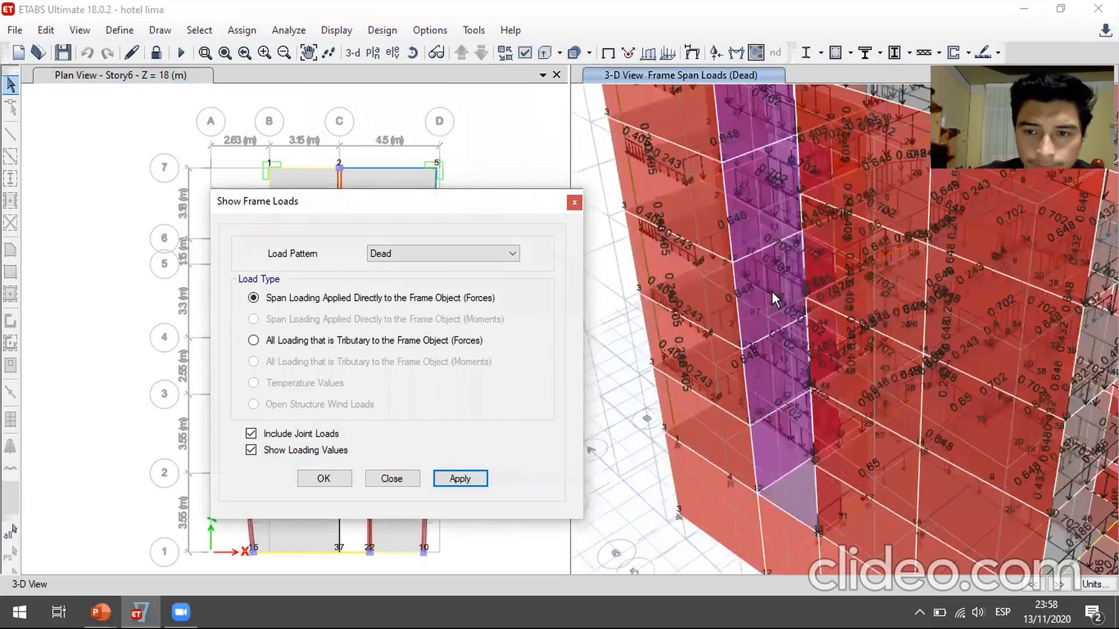
pyautogui.scroll(-2, 772, 291)
pyautogui.scroll(-4, 772, 292)
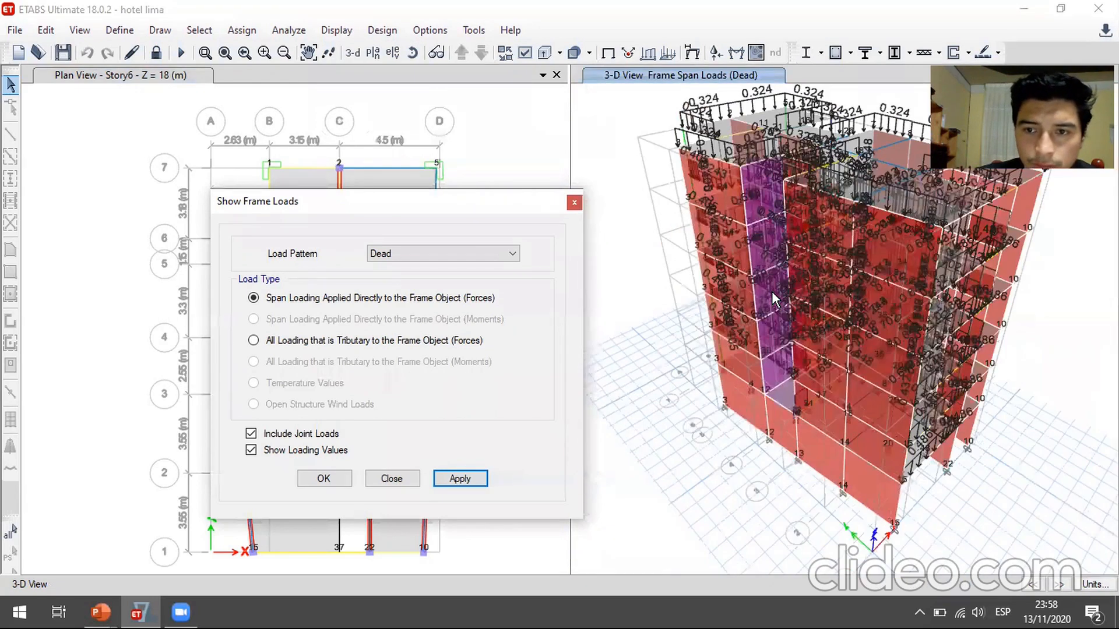
pyautogui.click(575, 204)
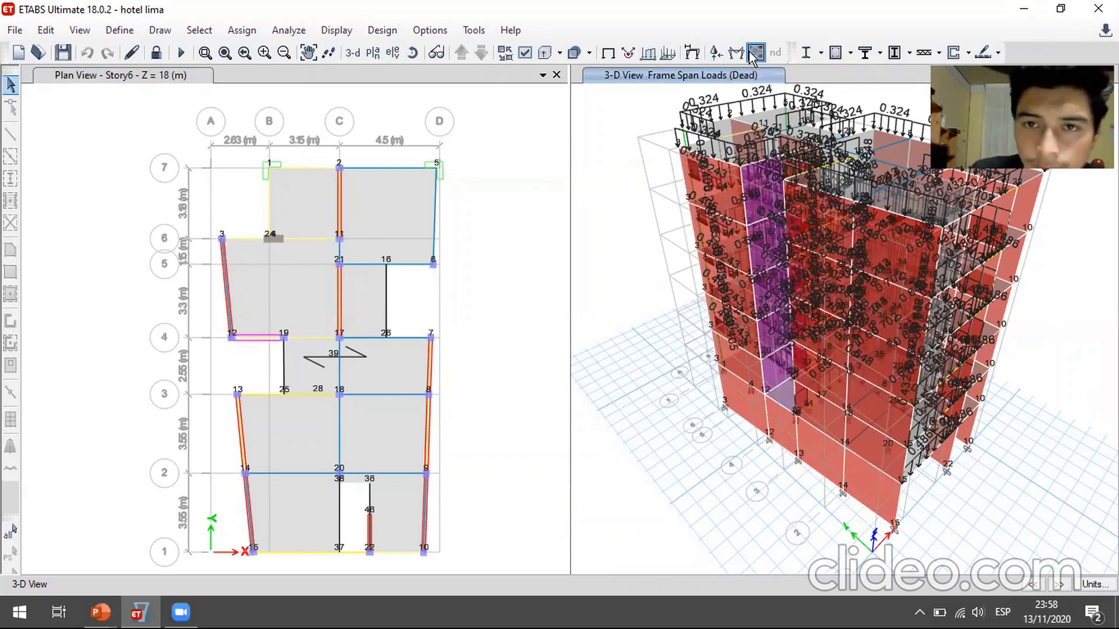
# Show the deformed shape for Modal case mode number 1 in the 3-D view with automatic scaling.
pyautogui.click(693, 53)
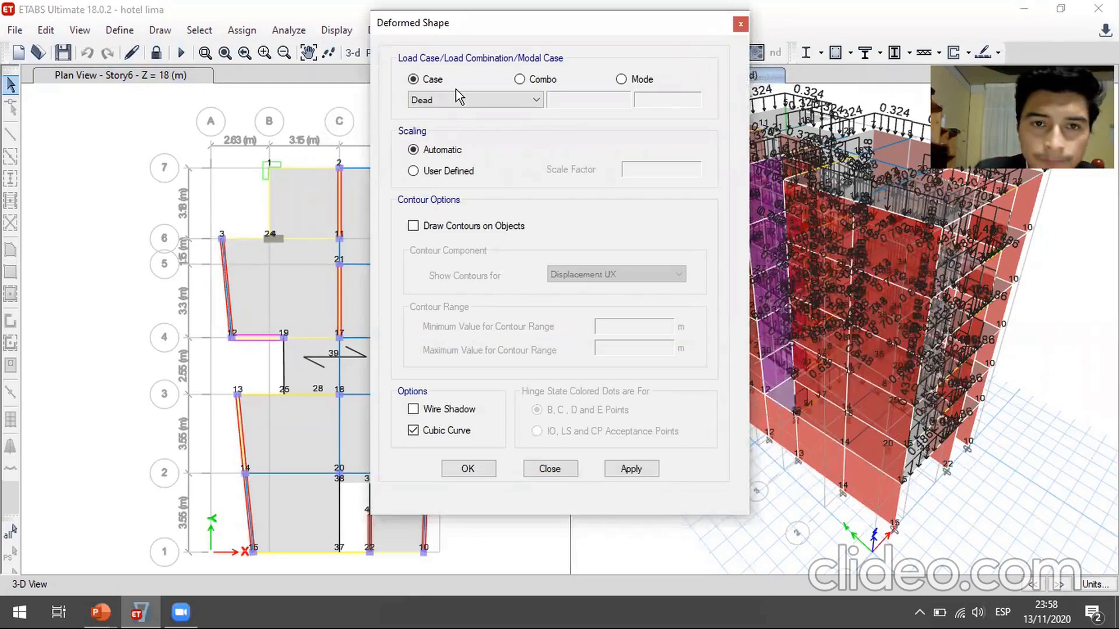
pyautogui.click(621, 80)
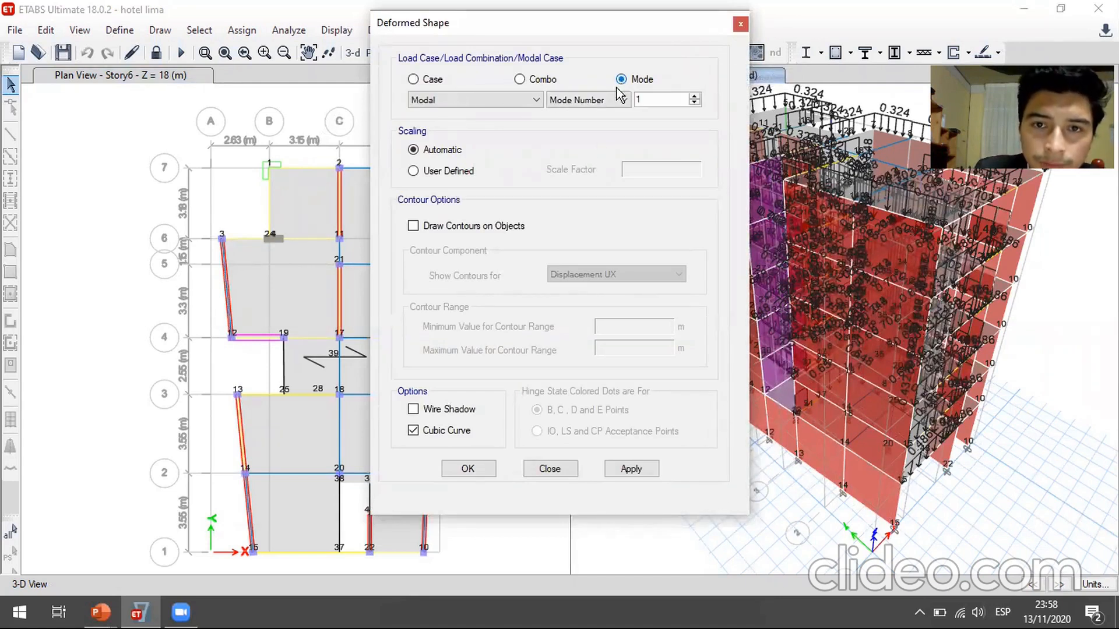
pyautogui.click(631, 470)
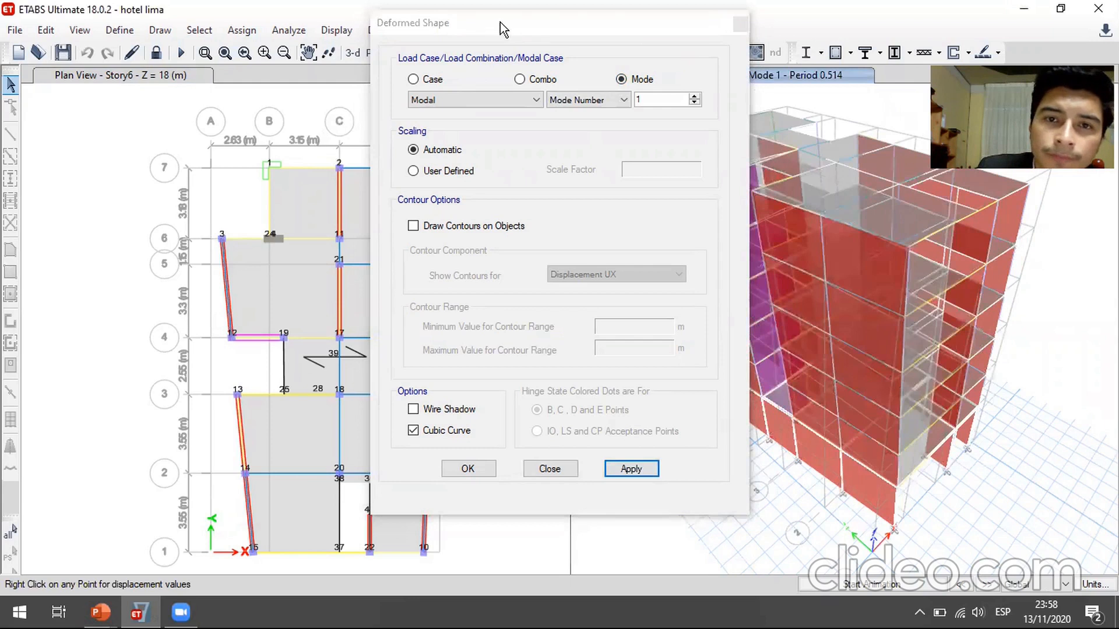
pyautogui.moveTo(500, 22); pyautogui.dragTo(744, 48)
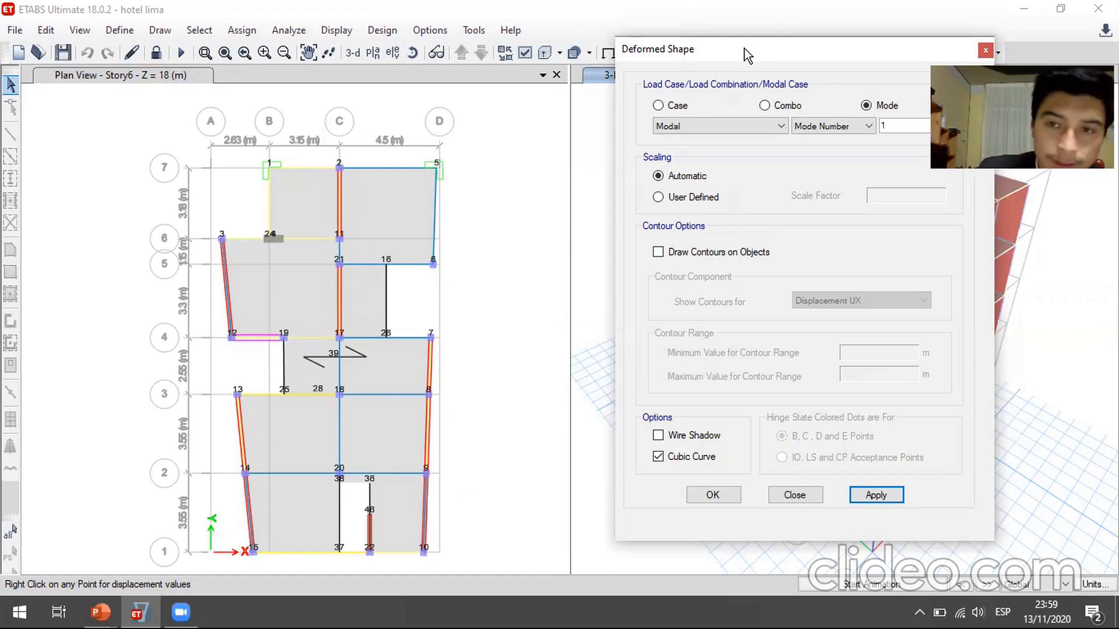
pyautogui.moveTo(742, 54); pyautogui.dragTo(268, 34)
pyautogui.click(605, 72)
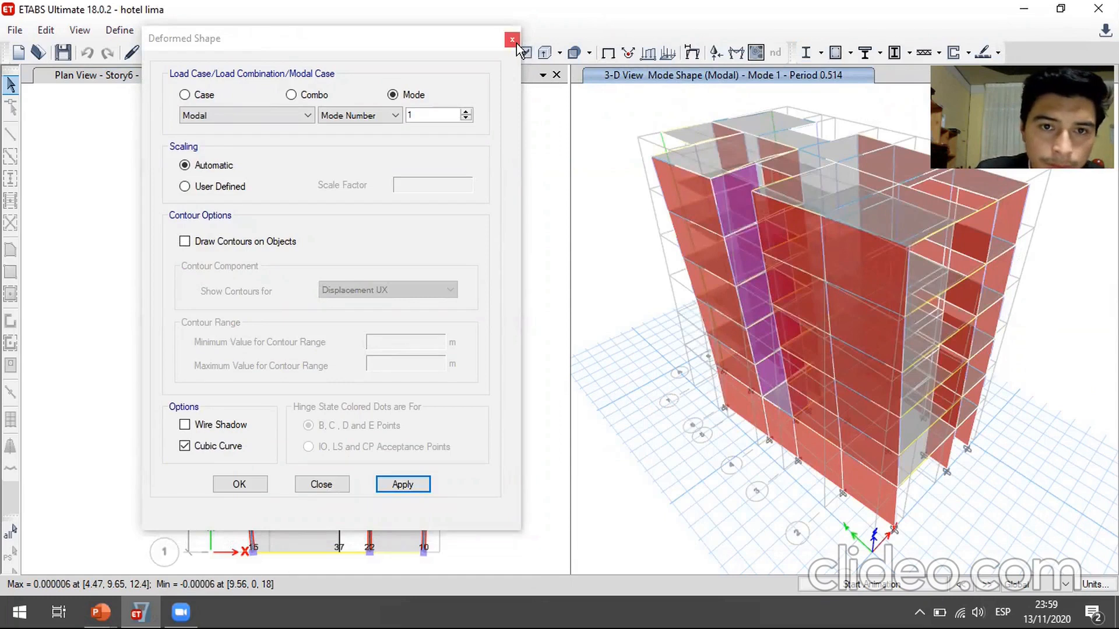
# Set the deformed shape's mode number to 3 and close the settings without applying it.
pyautogui.click(466, 113)
pyautogui.click(466, 113)
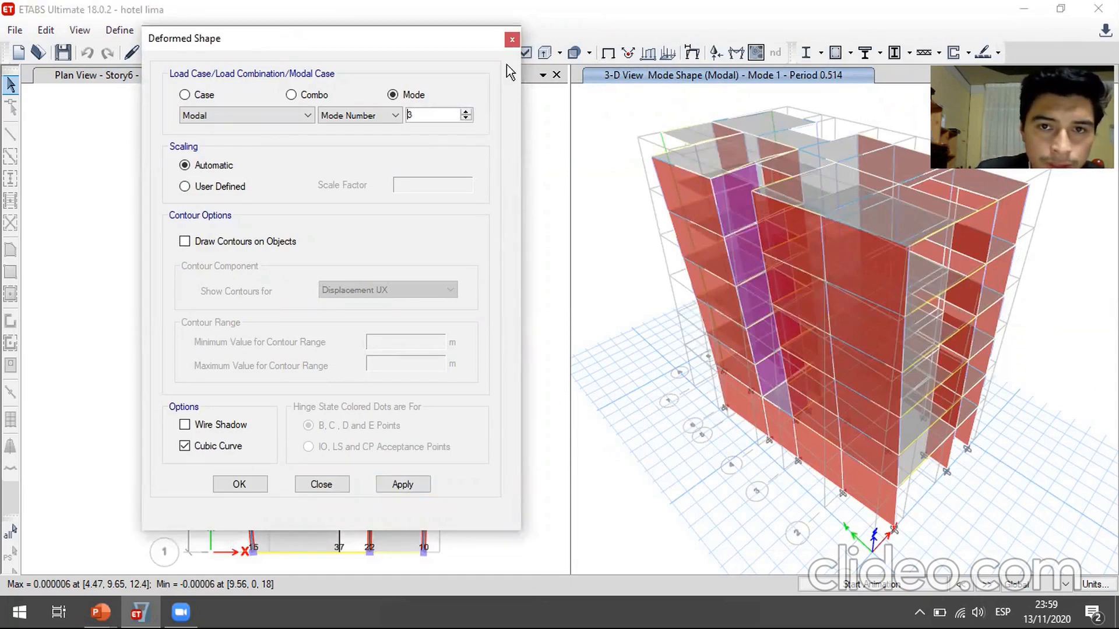
pyautogui.click(512, 40)
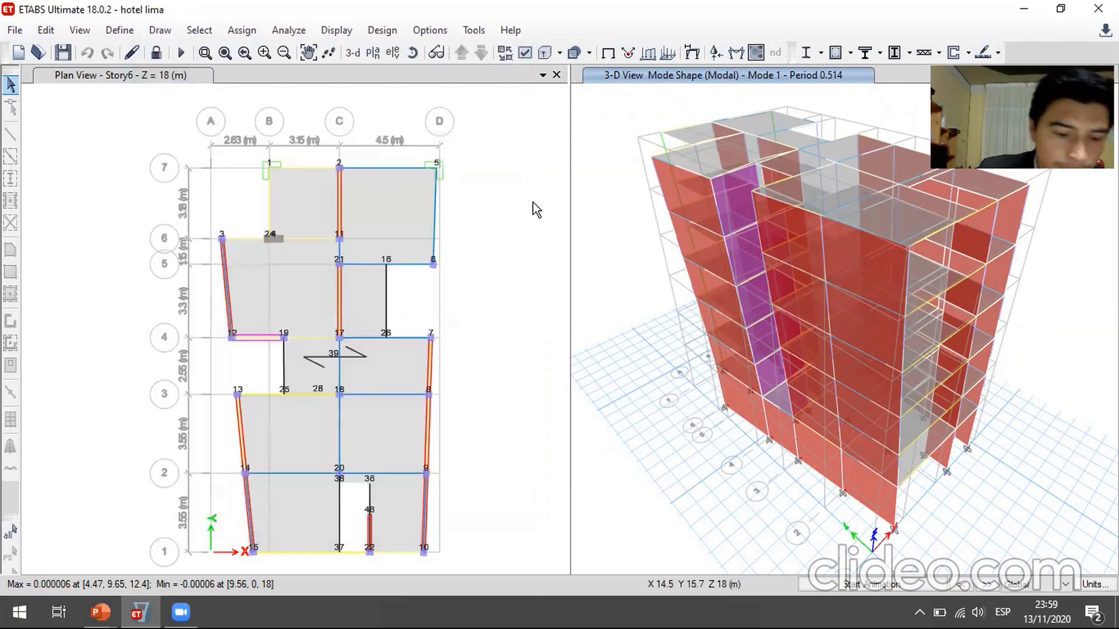
pyautogui.press('super+t')
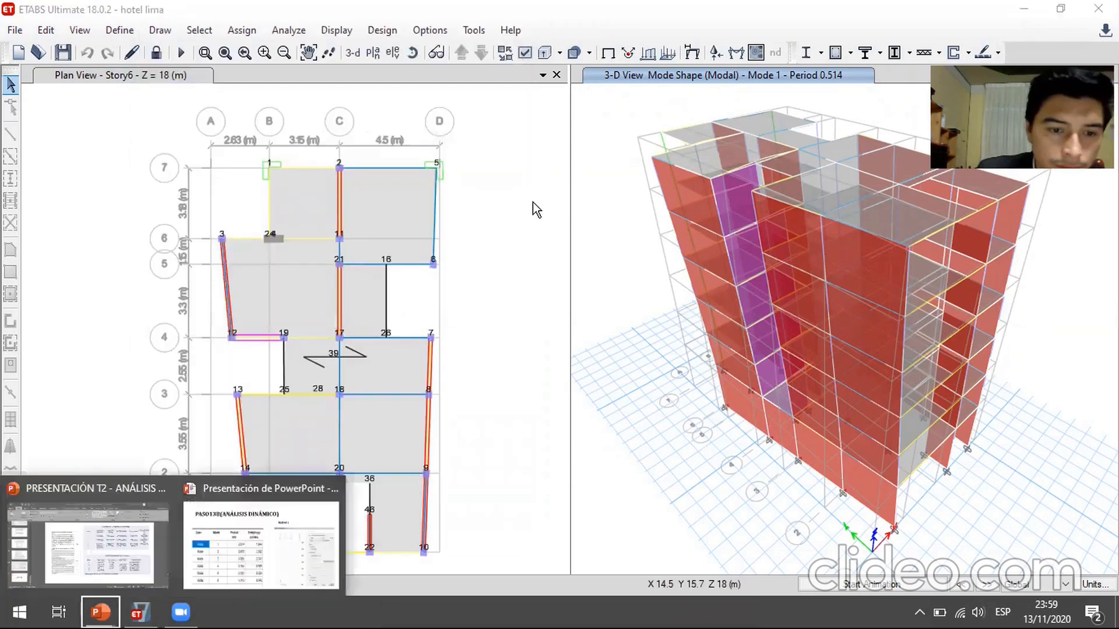
pyautogui.click(507, 230)
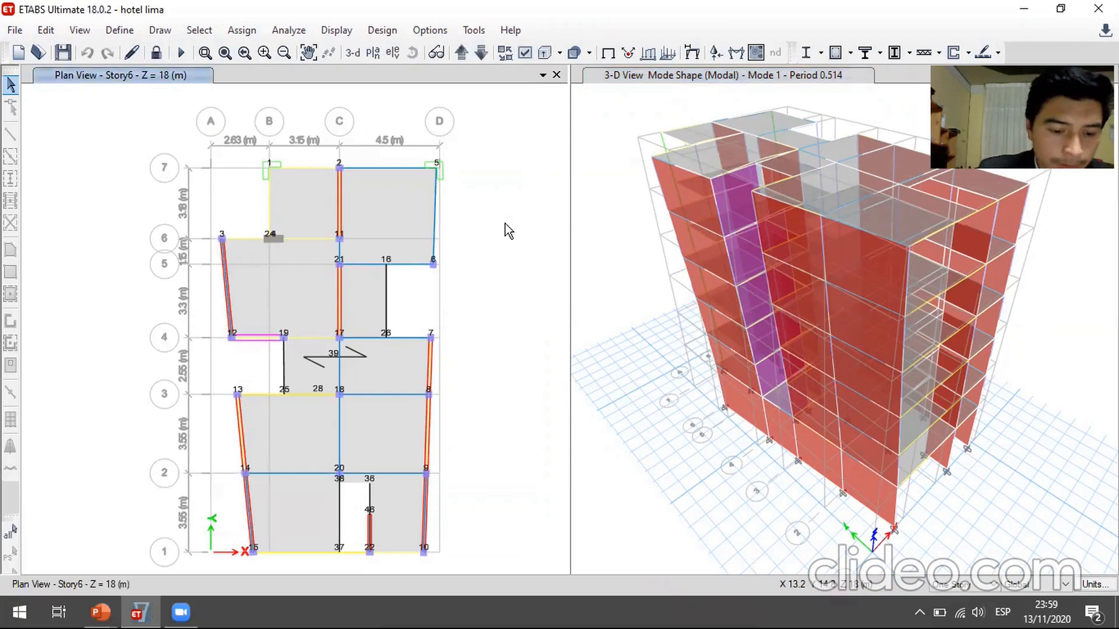
# Examine the joint output tables available for display, covering displacements, reactions, velocities and accelerations.
pyautogui.hotkey('ctrl', 't')
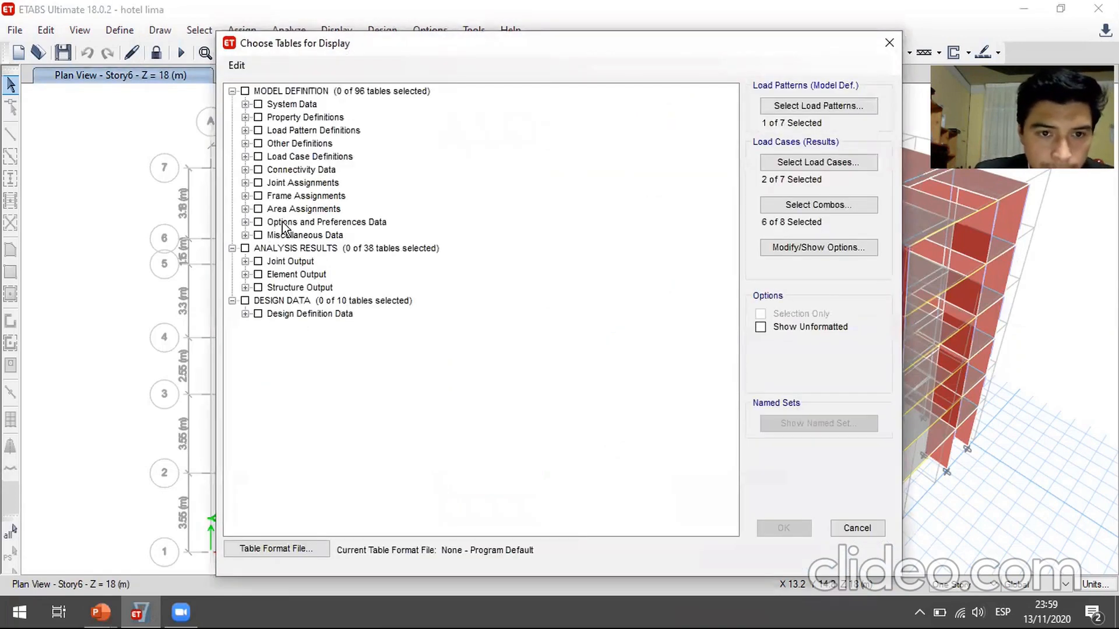
pyautogui.click(245, 261)
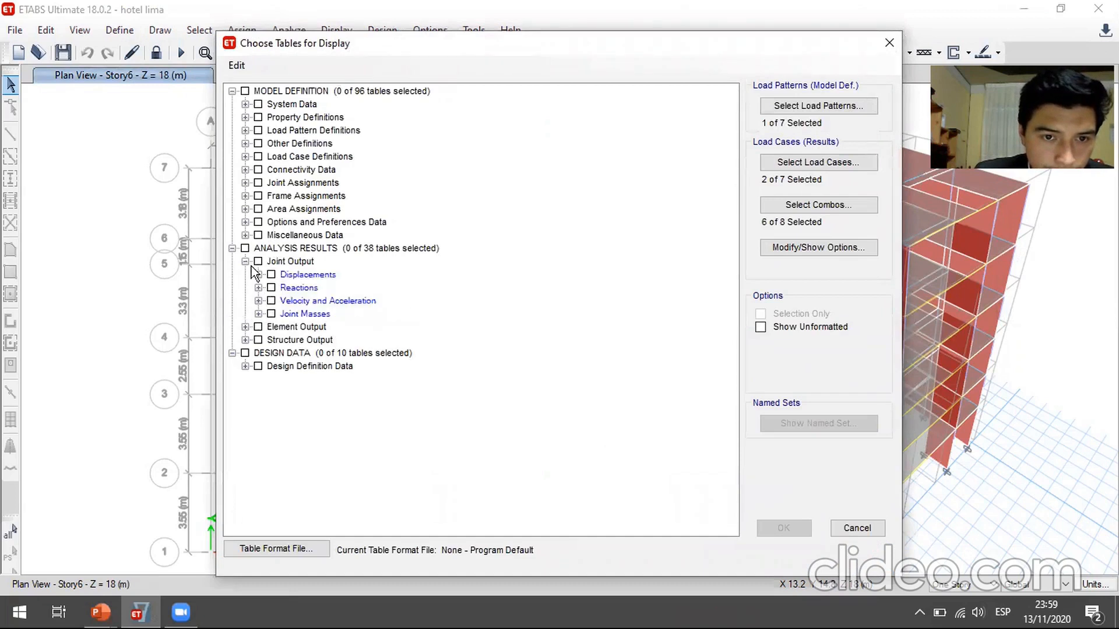
pyautogui.click(246, 327)
pyautogui.click(246, 380)
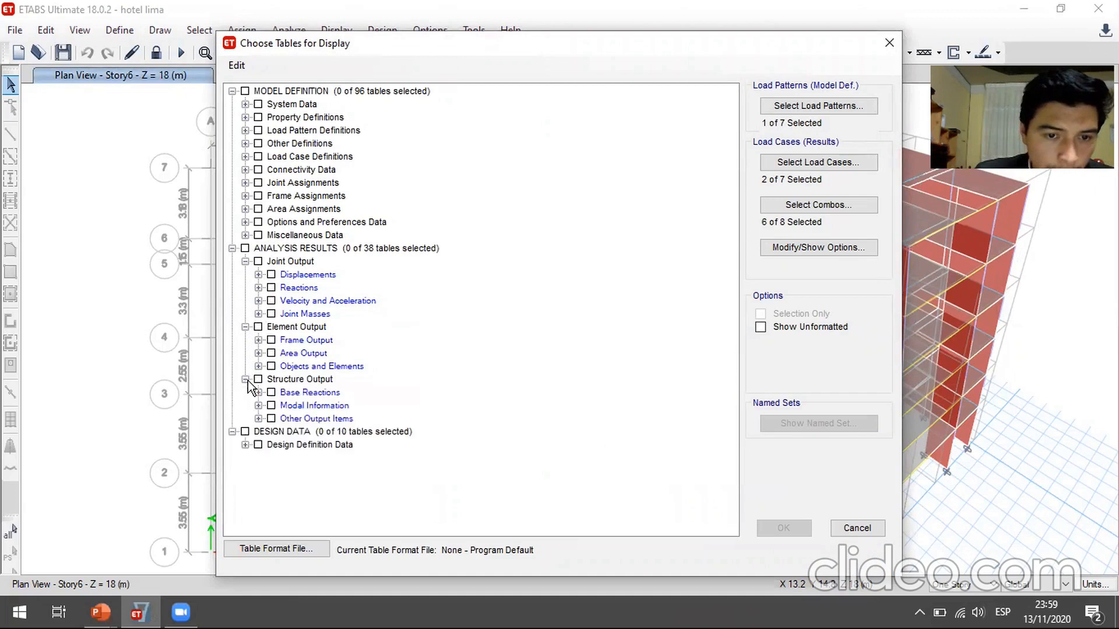
pyautogui.click(258, 274)
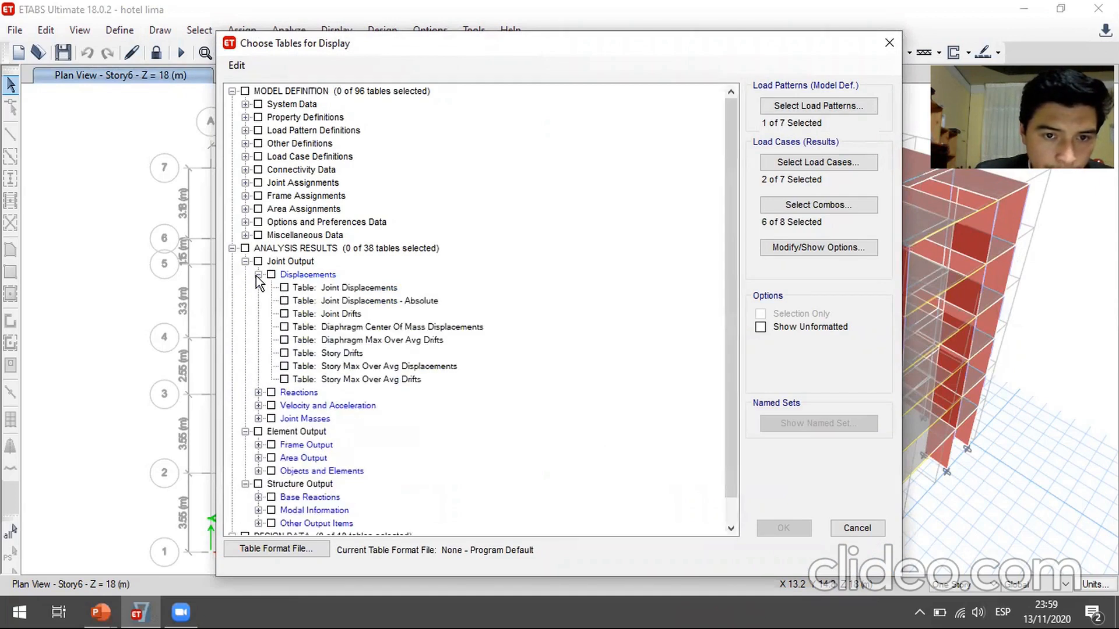
pyautogui.click(258, 393)
pyautogui.click(258, 432)
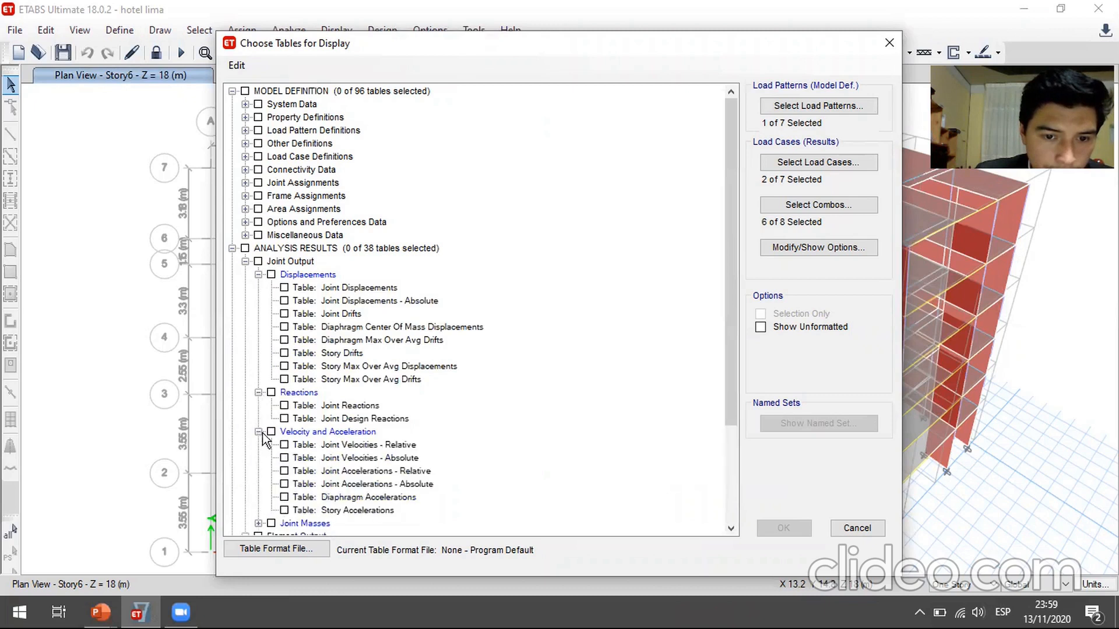
pyautogui.click(258, 393)
pyautogui.click(258, 406)
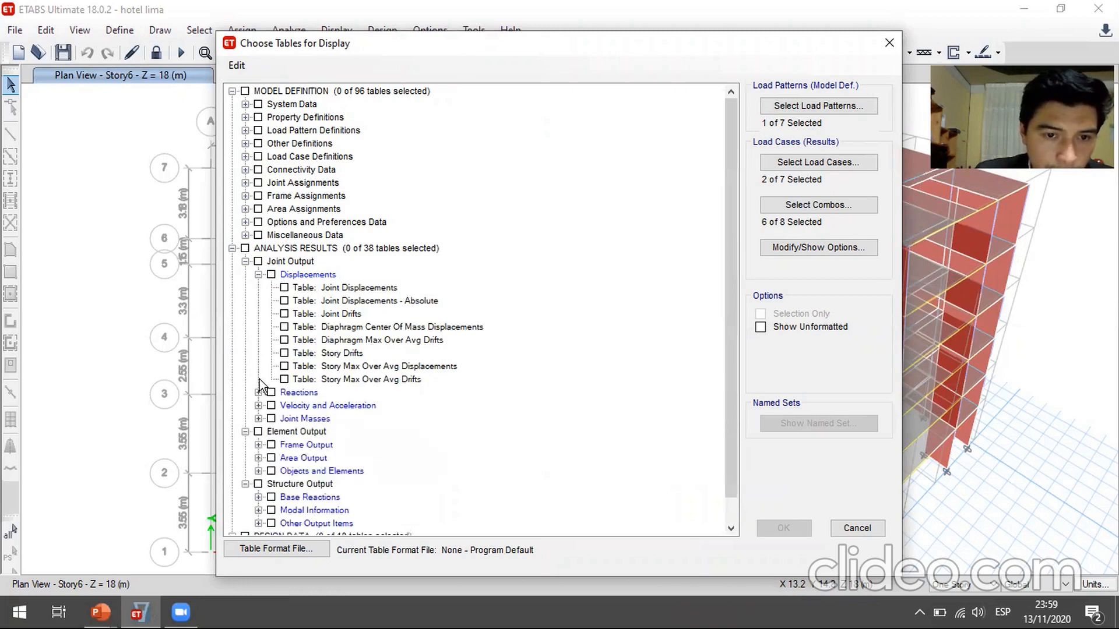
pyautogui.click(258, 274)
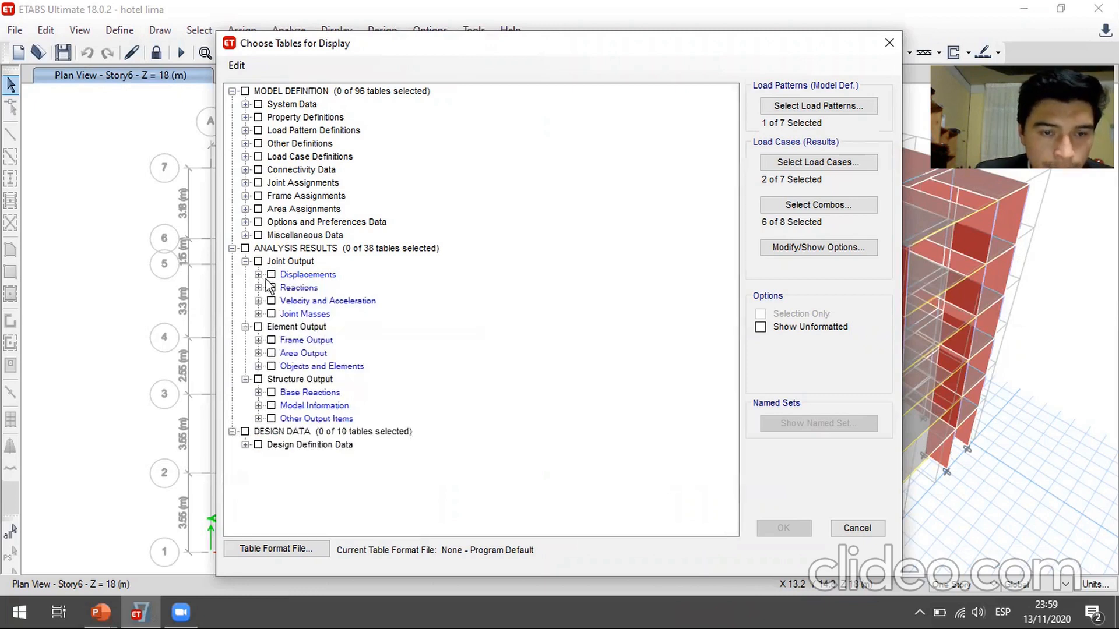
# Examine the element output tables available for frames and areas, moving the table chooser aside.
pyautogui.click(259, 340)
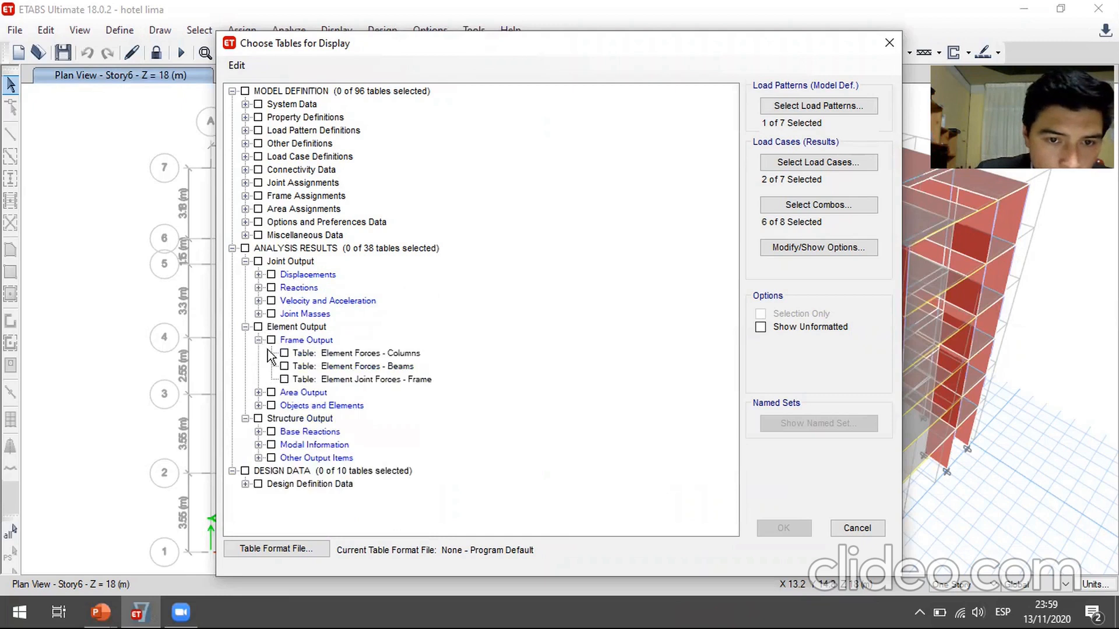
pyautogui.click(258, 392)
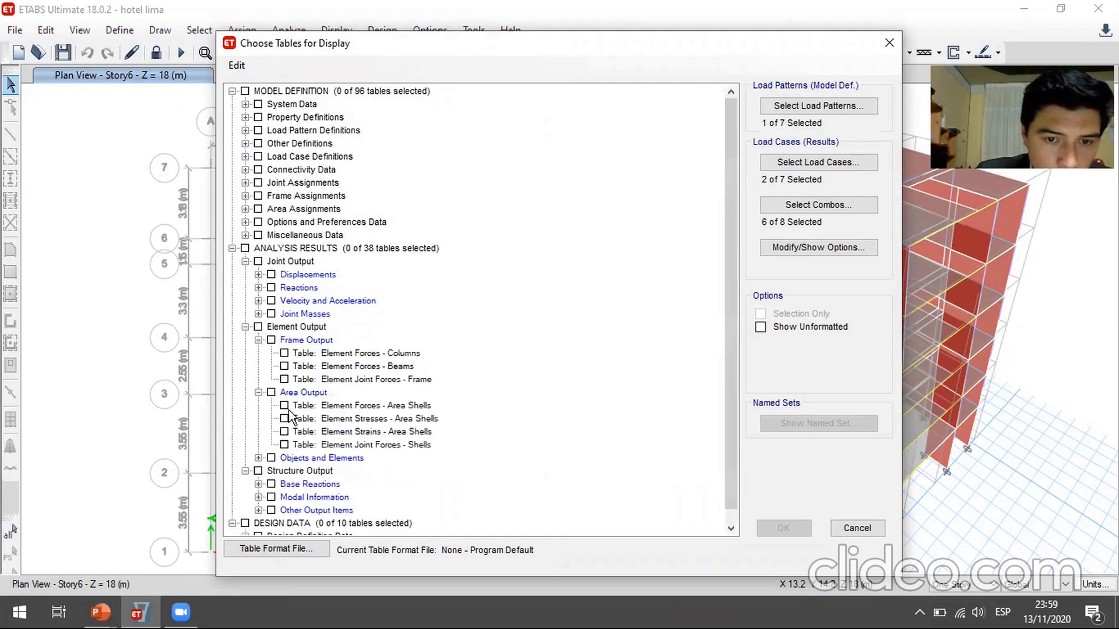
pyautogui.moveTo(805, 52); pyautogui.dragTo(588, 93)
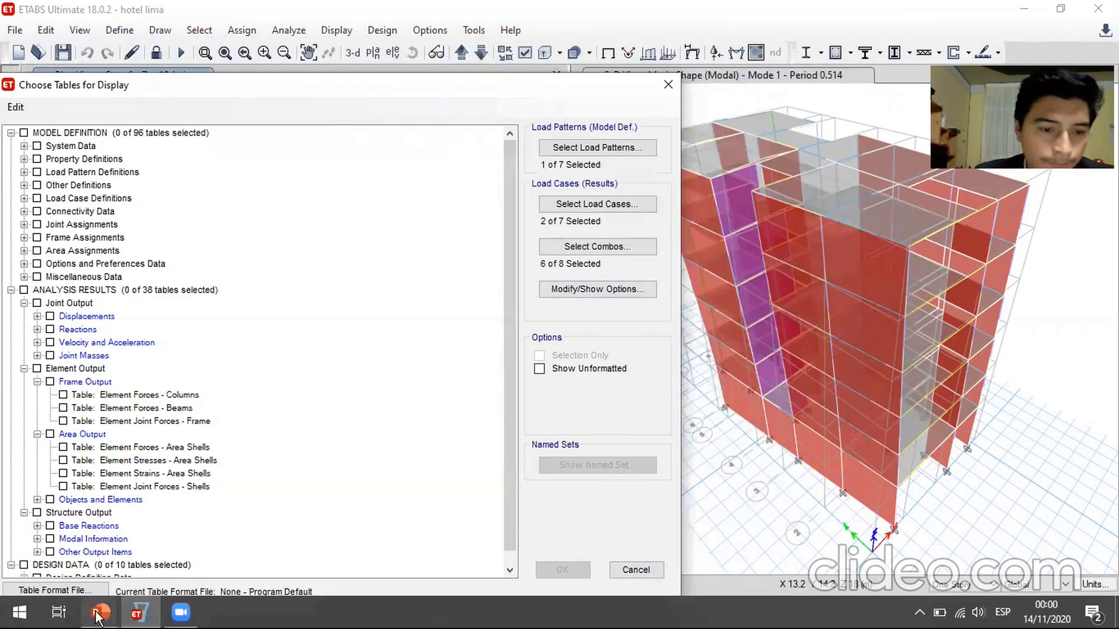
# Review the X and Y displacement validation slide in the PowerPoint slideshow, then return to ETABS and close the table chooser.
pyautogui.moveTo(102, 615)
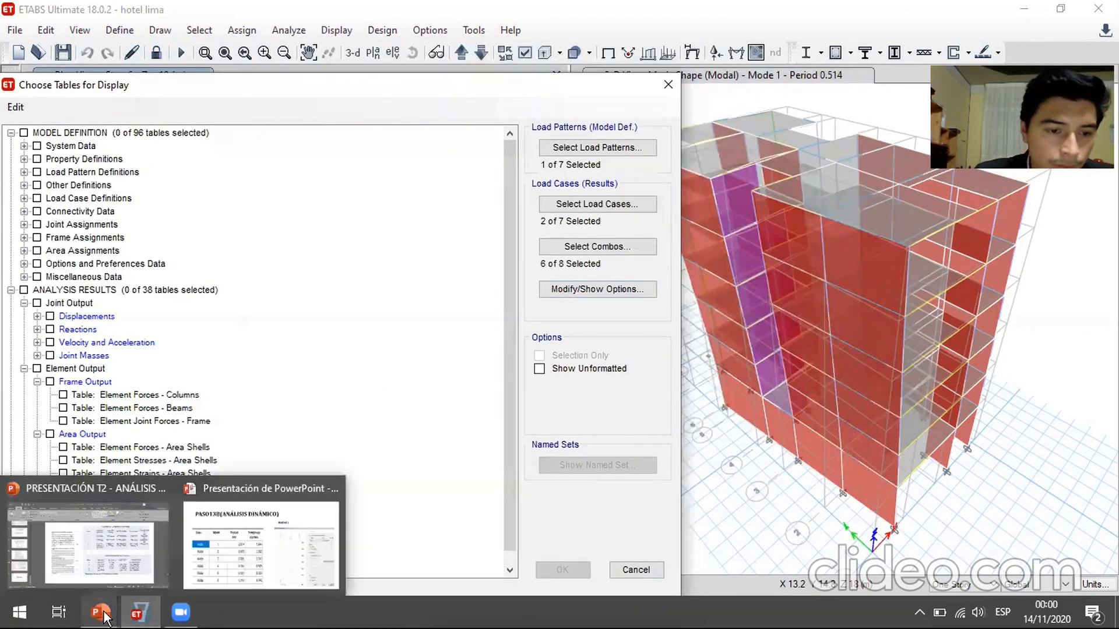
pyautogui.click(250, 550)
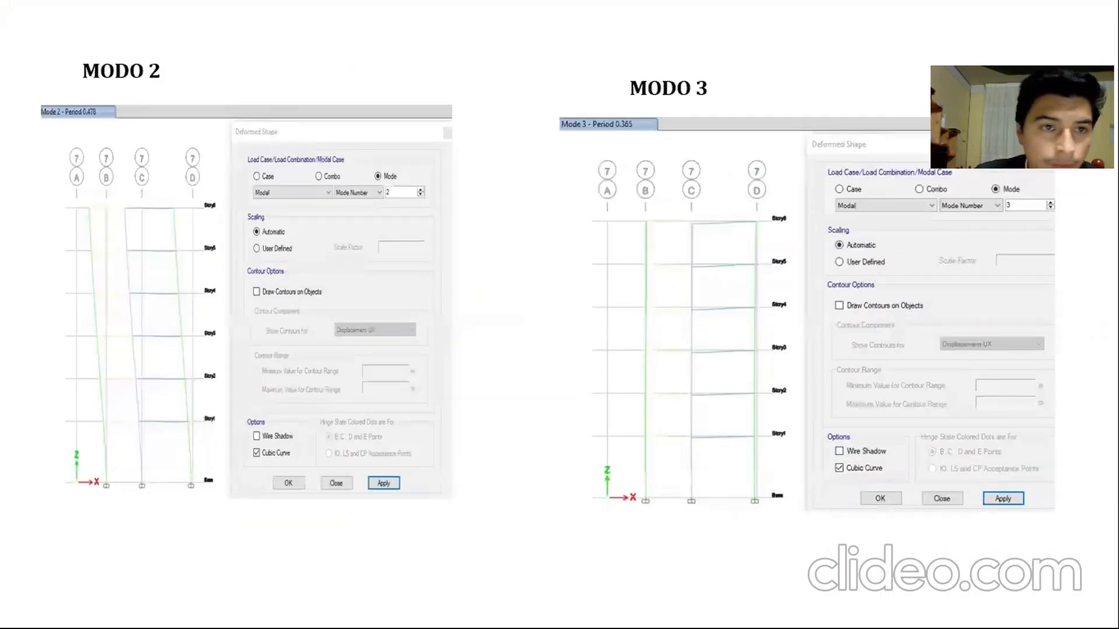
pyautogui.press('Right')
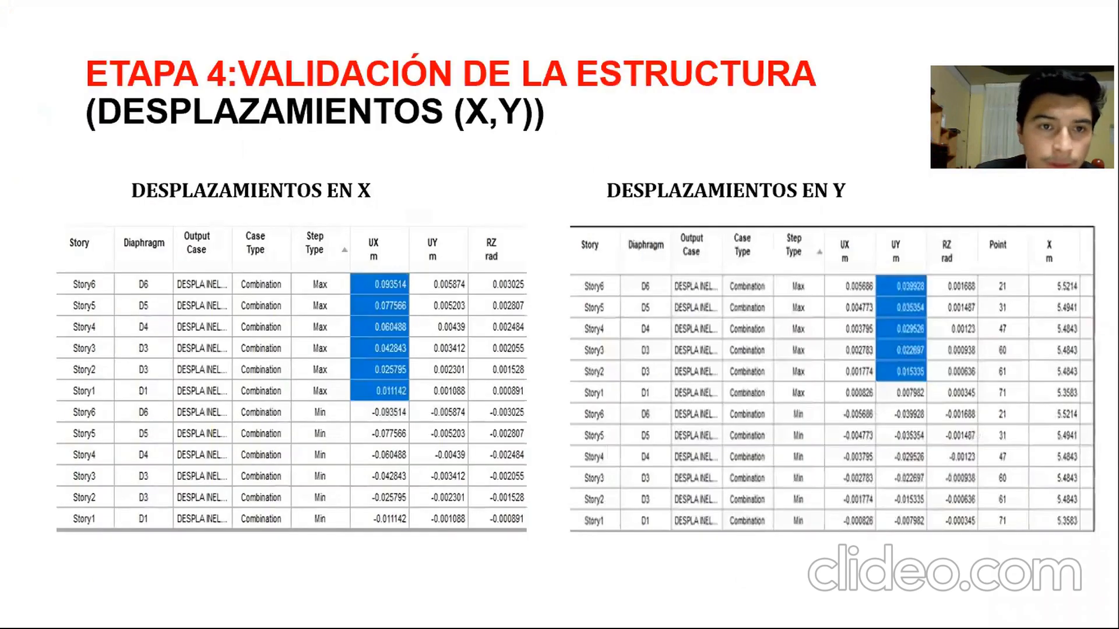
pyautogui.press('Left')
pyautogui.press('Right')
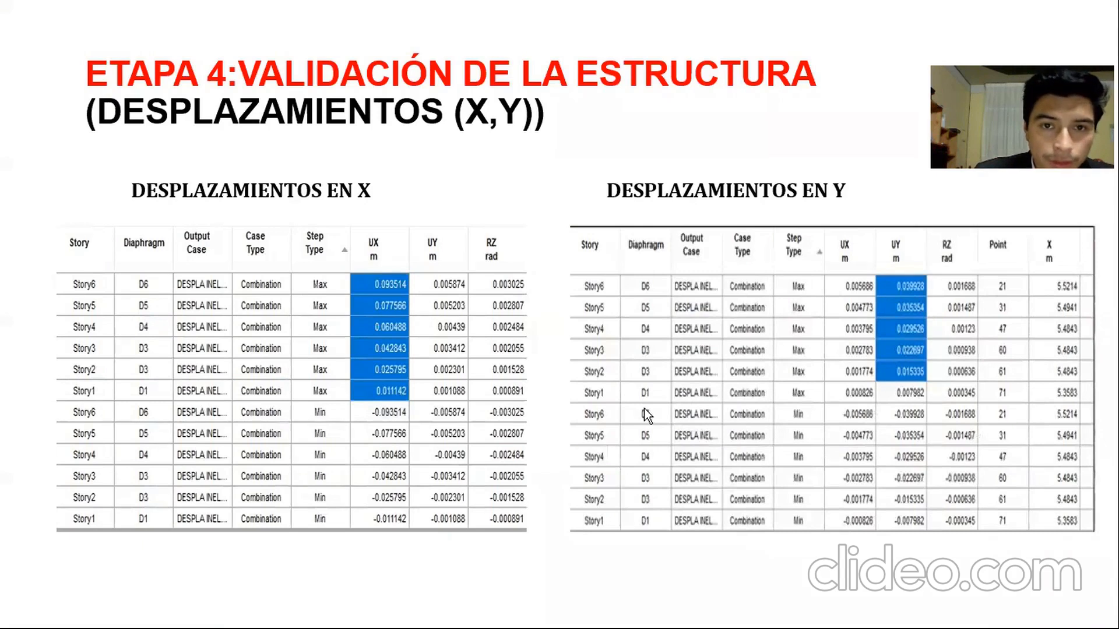
pyautogui.hotkey('alt', 'Tab')
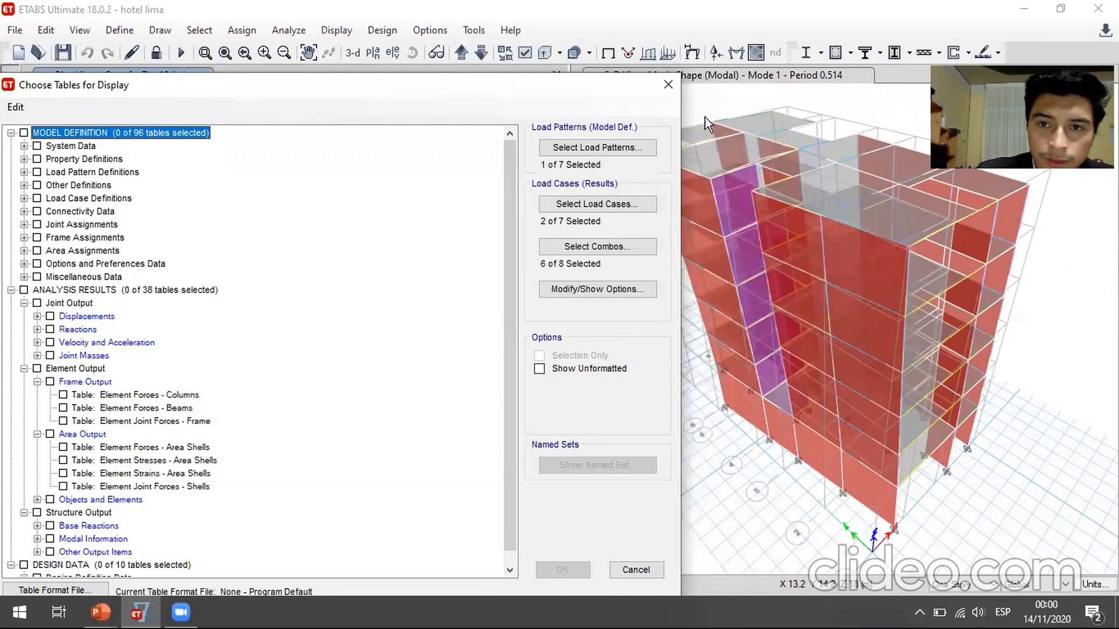
pyautogui.click(668, 86)
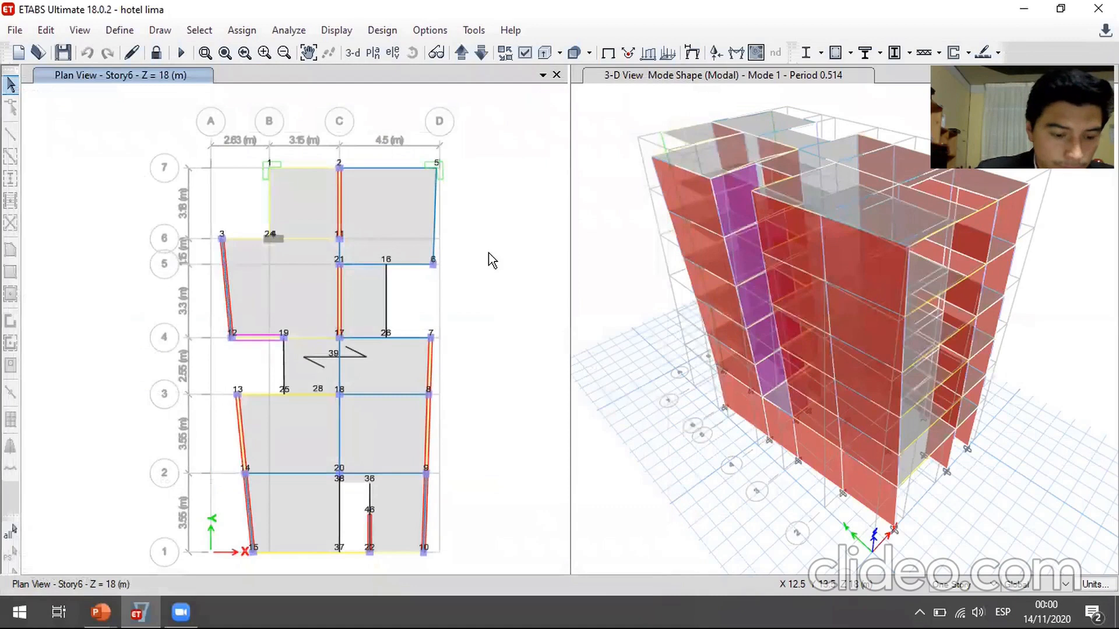
# Open the table chooser and select the Diaphragm Center Of Mass Displacements table from the joint displacement results.
pyautogui.hotkey('ctrl', 't')
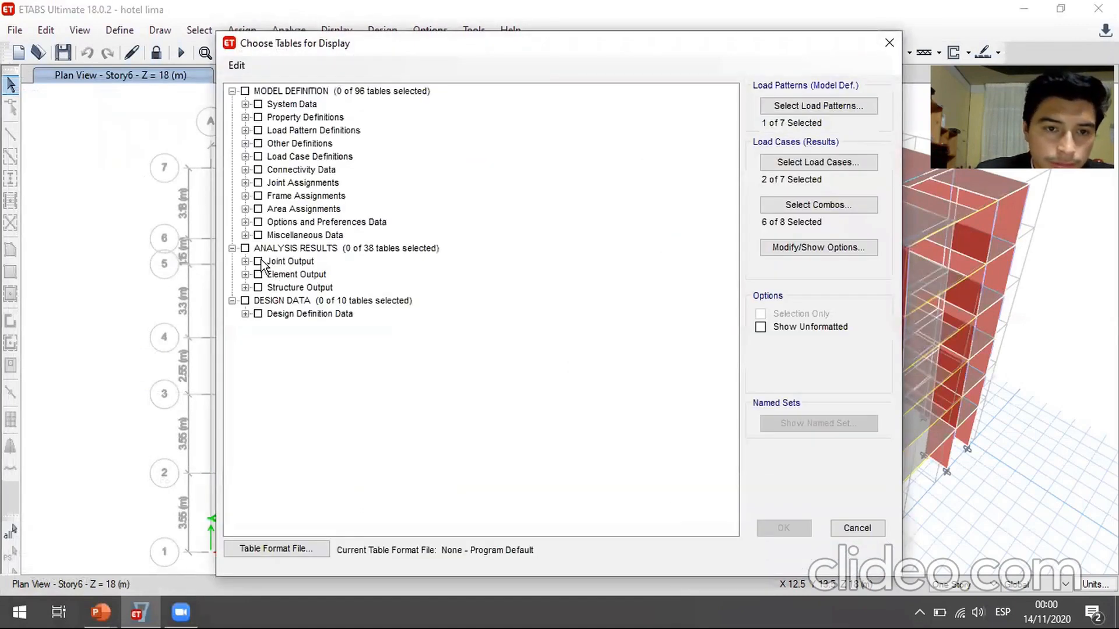
pyautogui.click(246, 262)
pyautogui.click(258, 274)
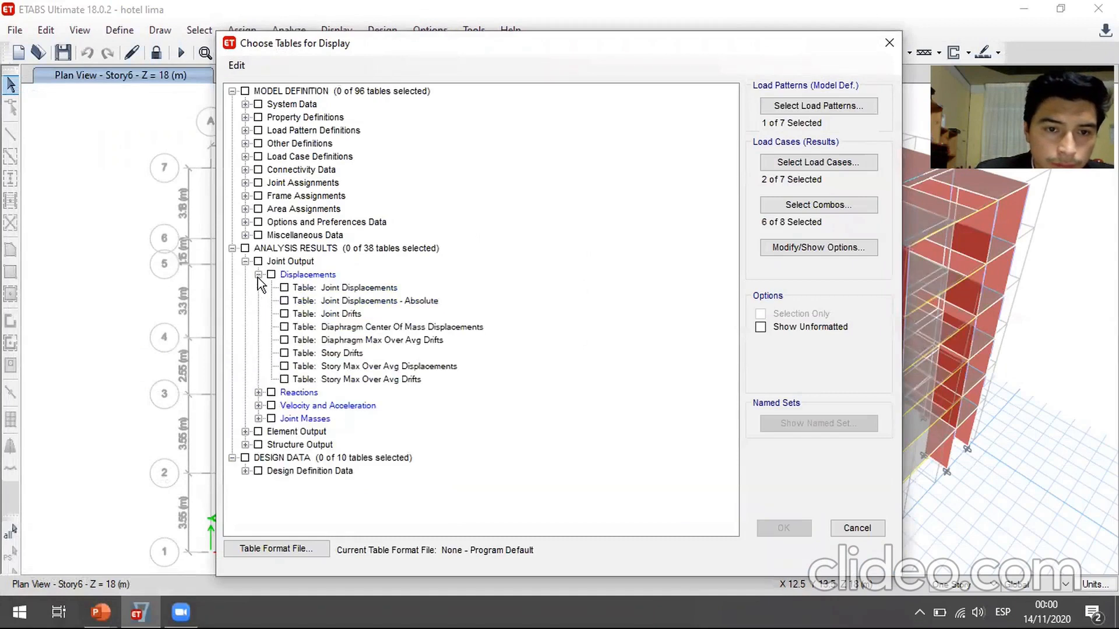
pyautogui.click(284, 326)
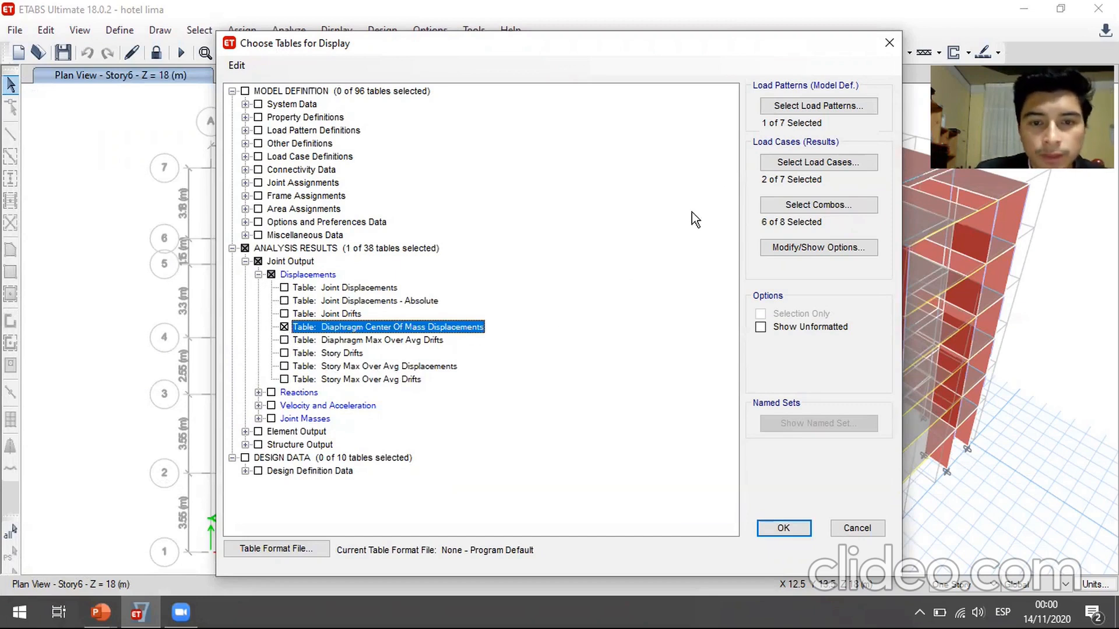
# Clear all selected load patterns and load cases for the results tables.
pyautogui.click(830, 106)
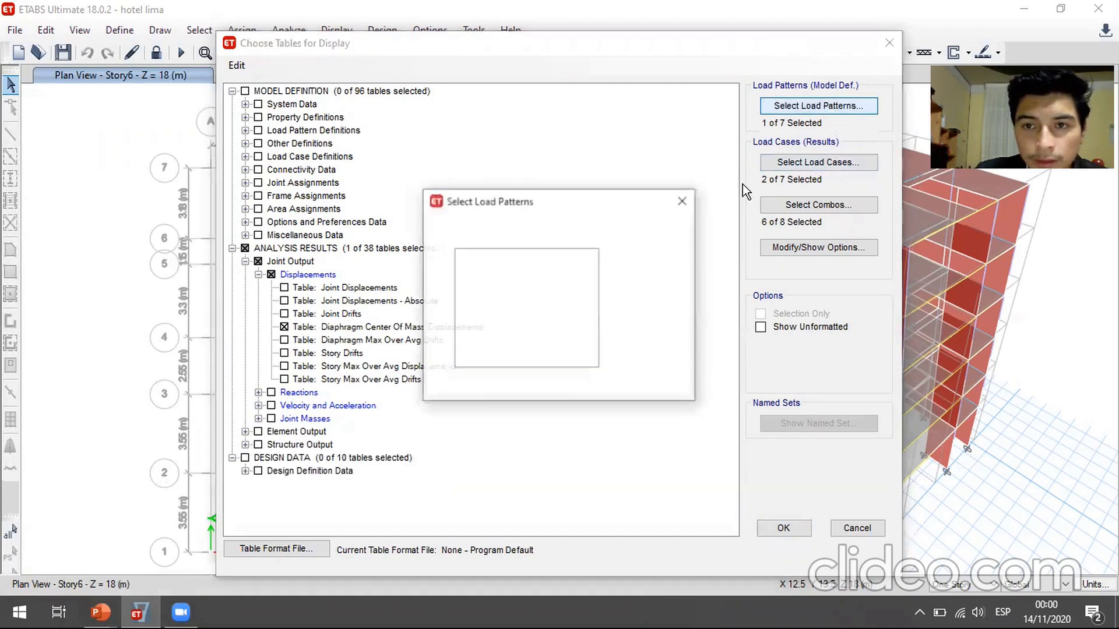
pyautogui.click(640, 374)
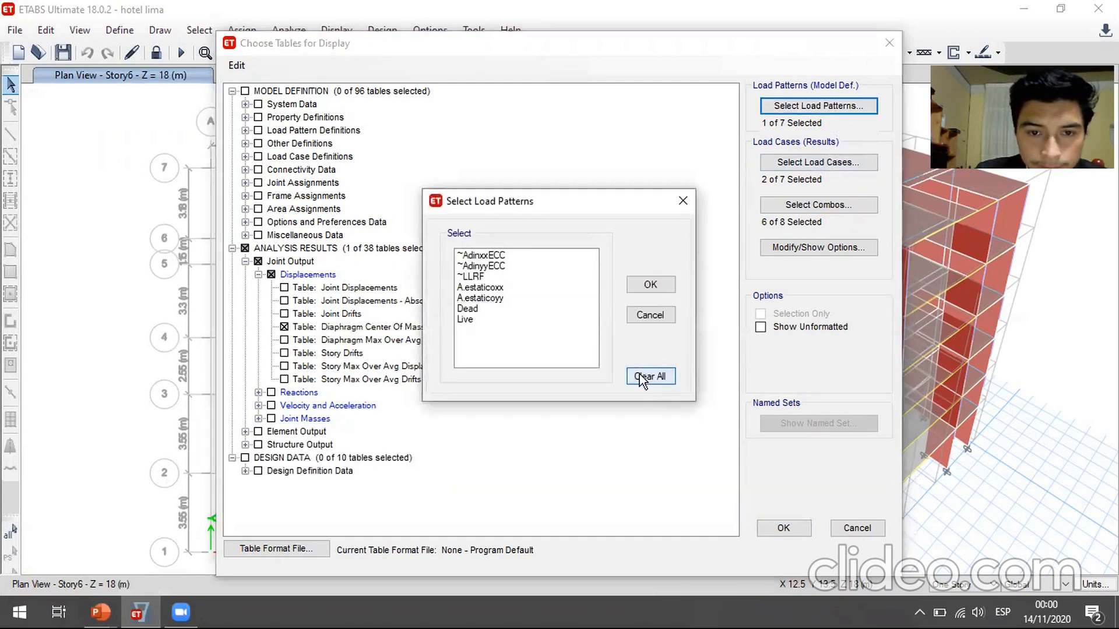
pyautogui.click(650, 284)
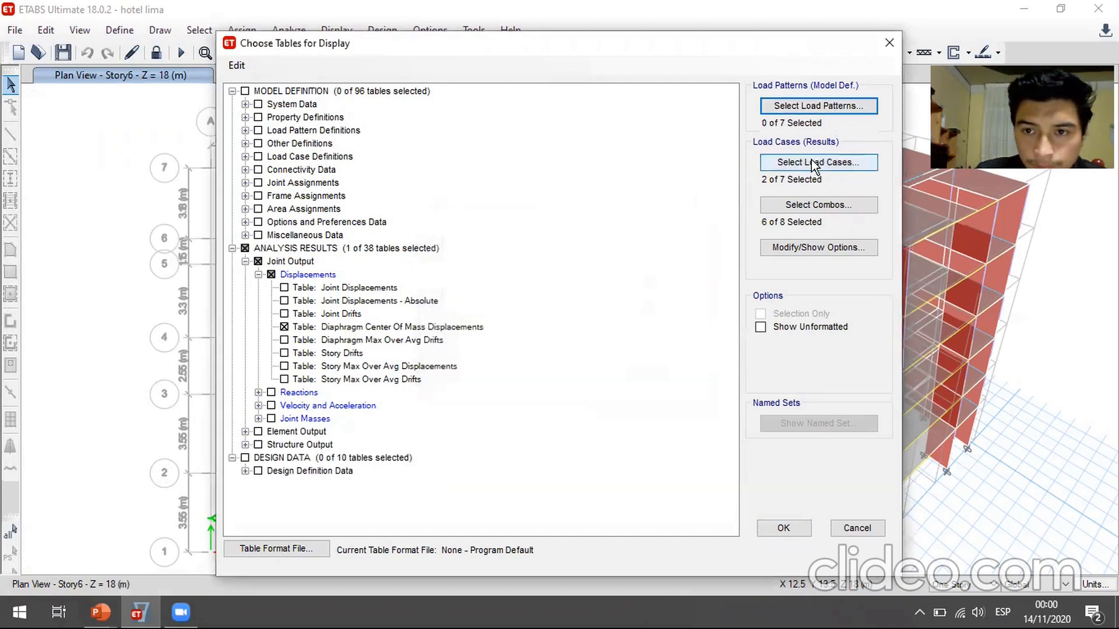
pyautogui.click(815, 163)
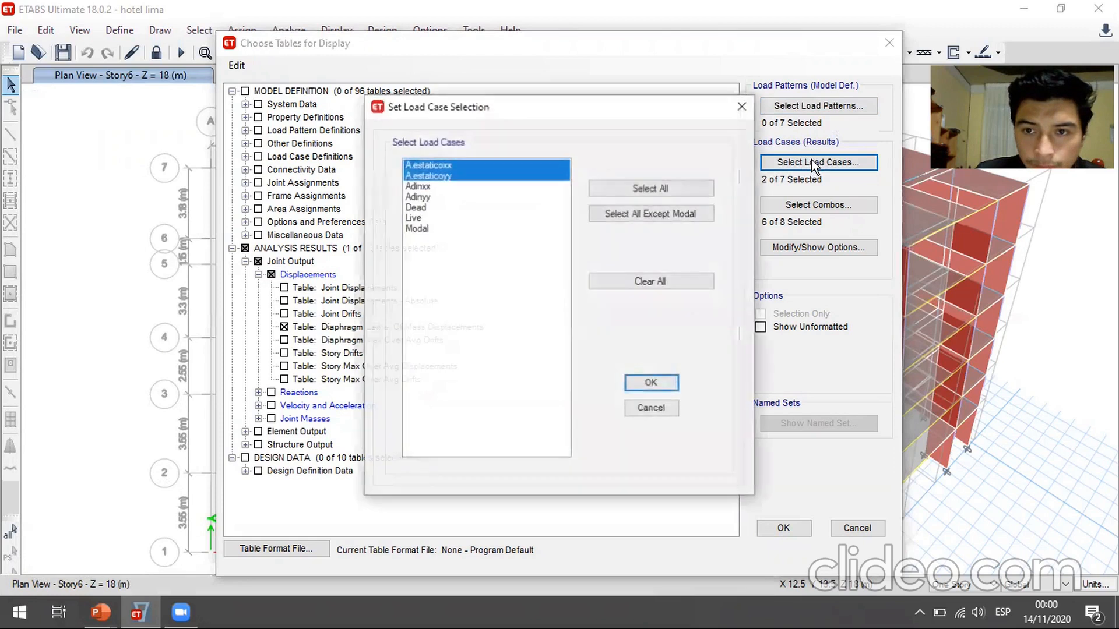
pyautogui.click(686, 279)
pyautogui.click(653, 384)
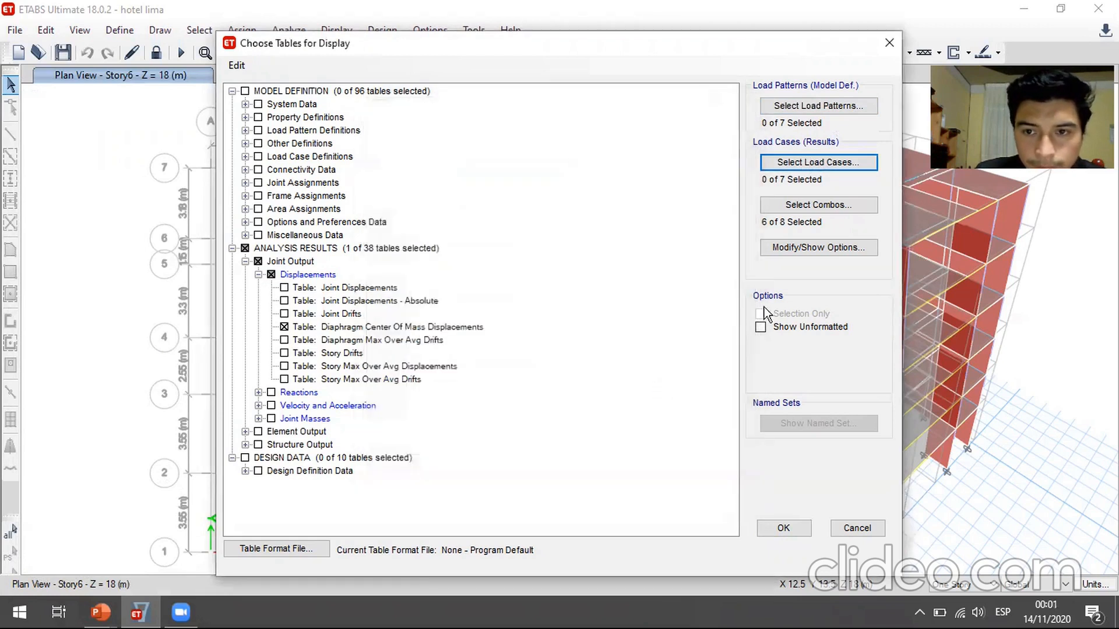
pyautogui.click(833, 209)
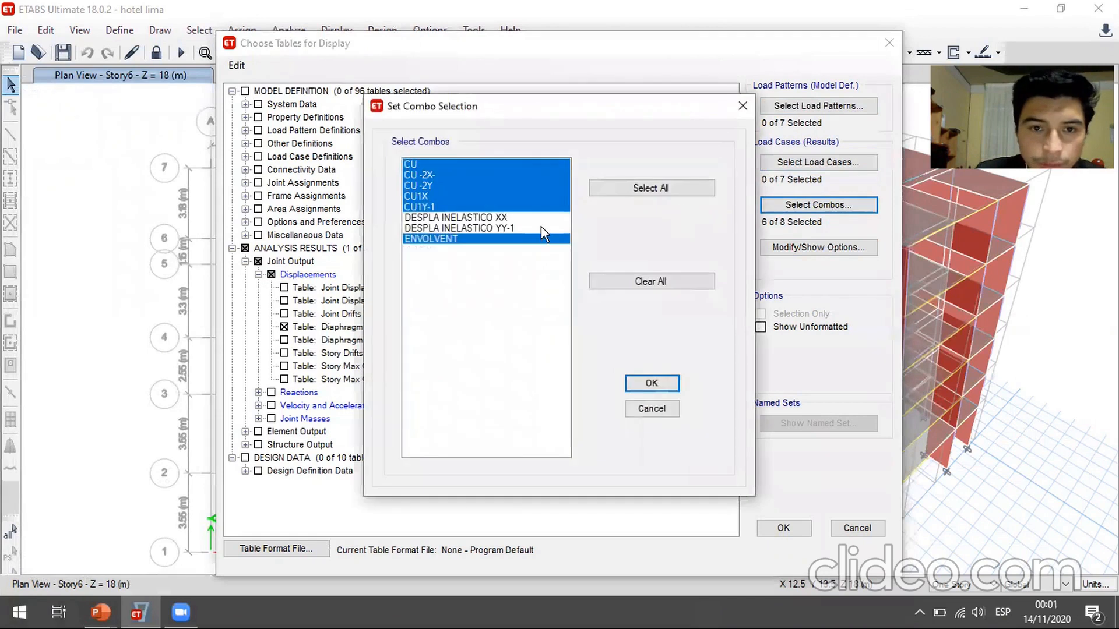
pyautogui.click(512, 217)
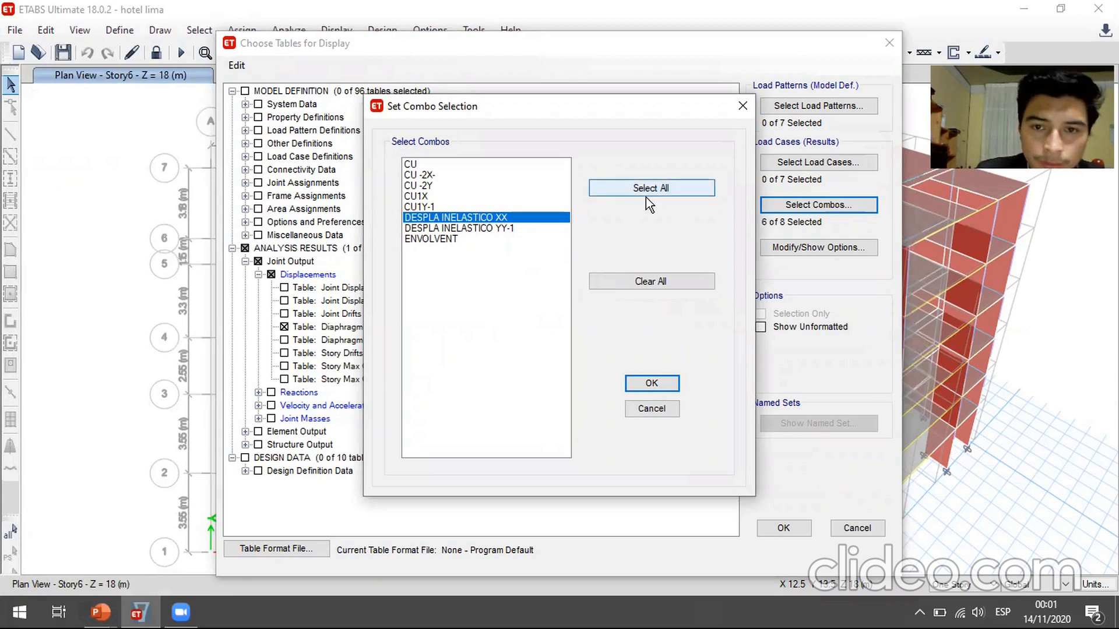
pyautogui.click(741, 107)
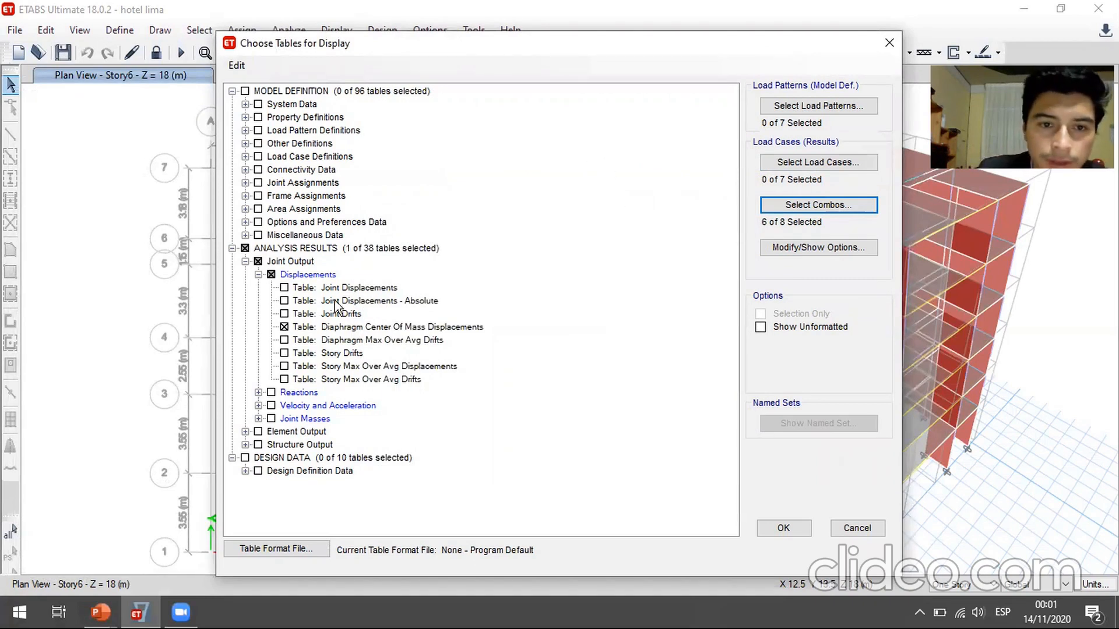
pyautogui.click(271, 274)
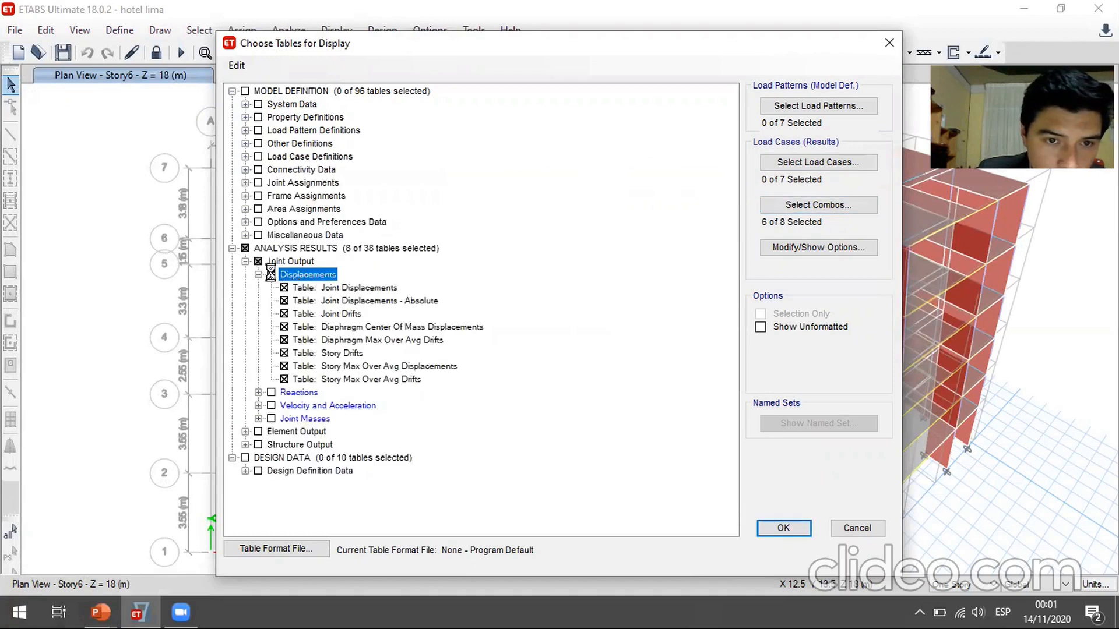
pyautogui.click(271, 274)
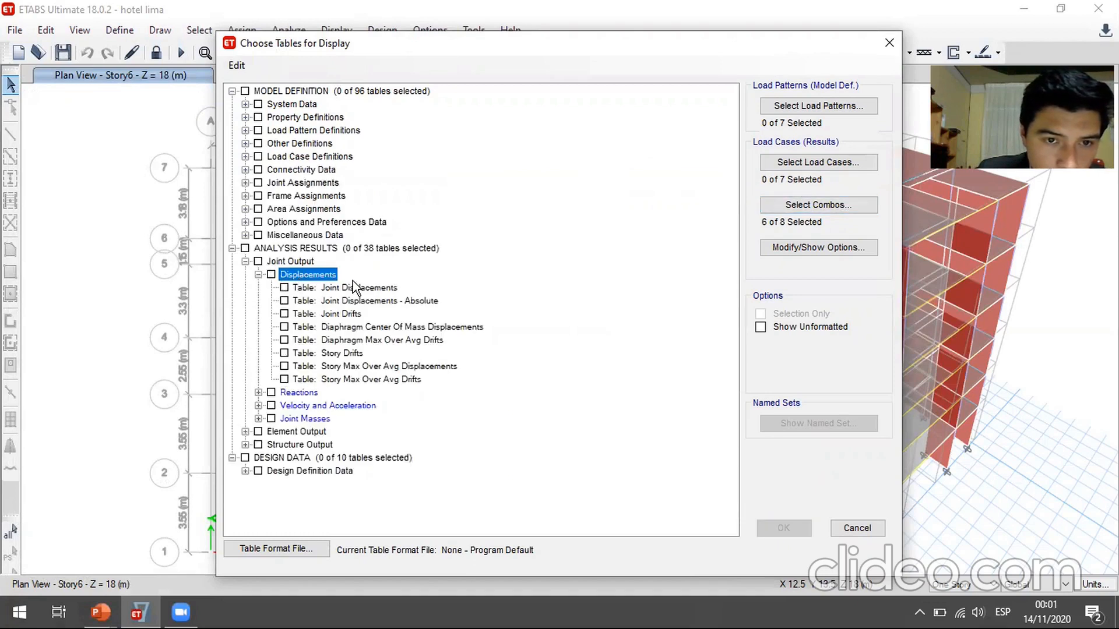
pyautogui.click(284, 327)
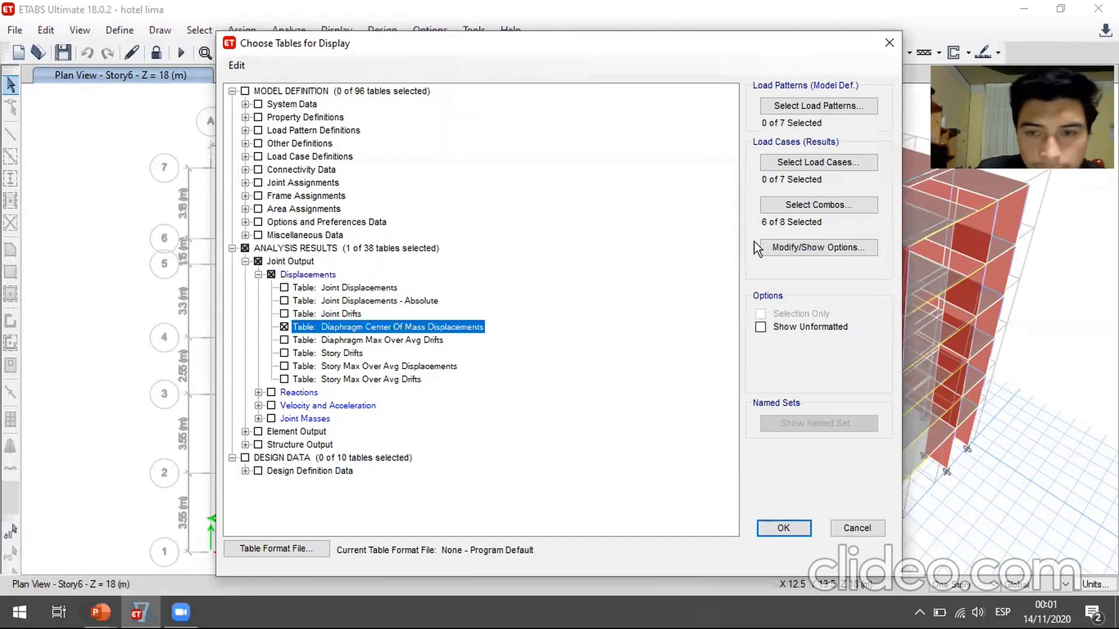
pyautogui.click(820, 164)
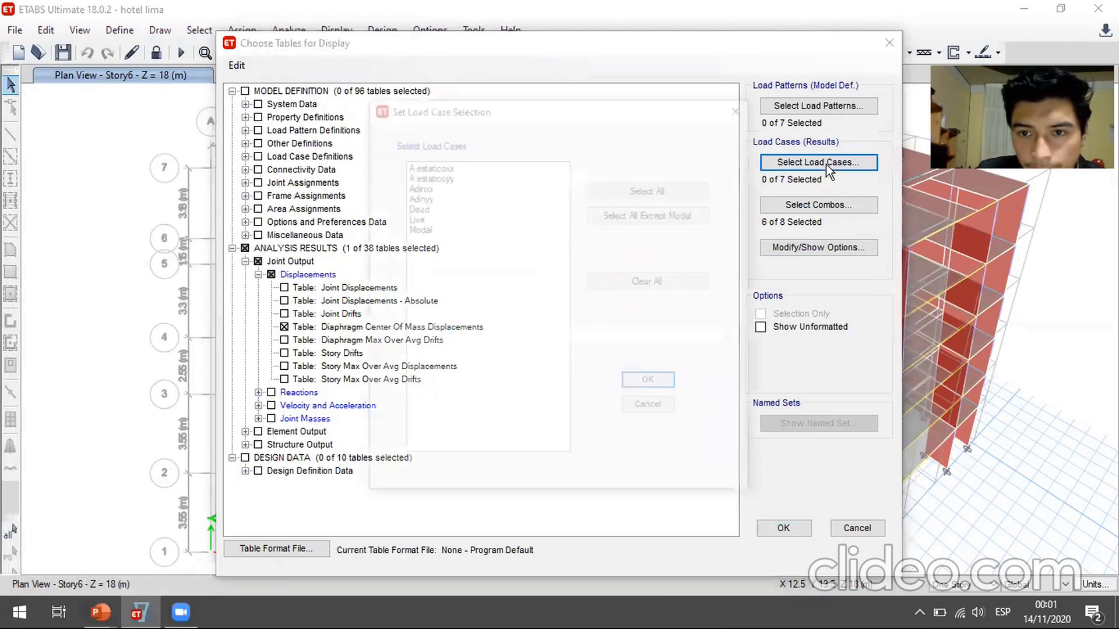
pyautogui.click(742, 106)
# Display the diaphragm center of mass displacements for only the DESPLA INELASTICO XX combo, sorted by step type.
pyautogui.click(819, 205)
pyautogui.click(525, 219)
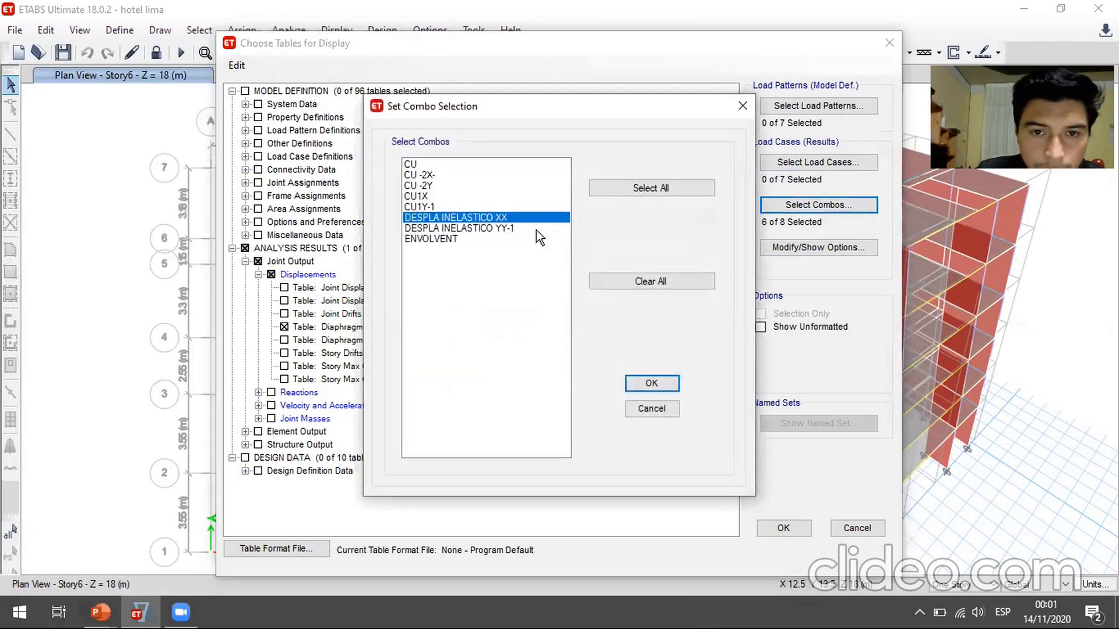
pyautogui.click(671, 385)
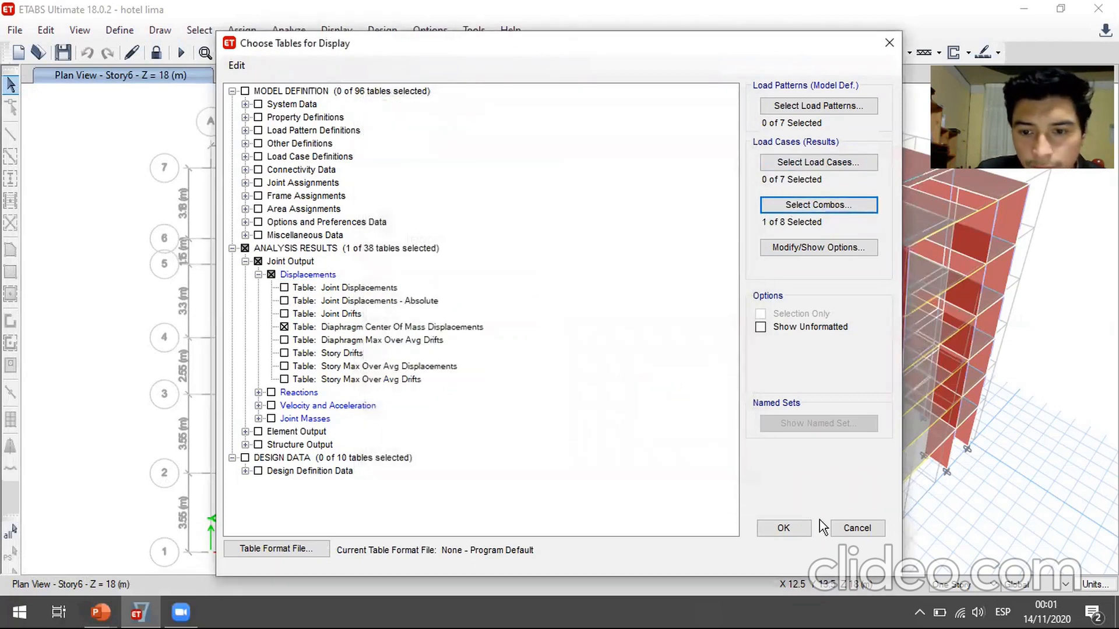
pyautogui.click(784, 528)
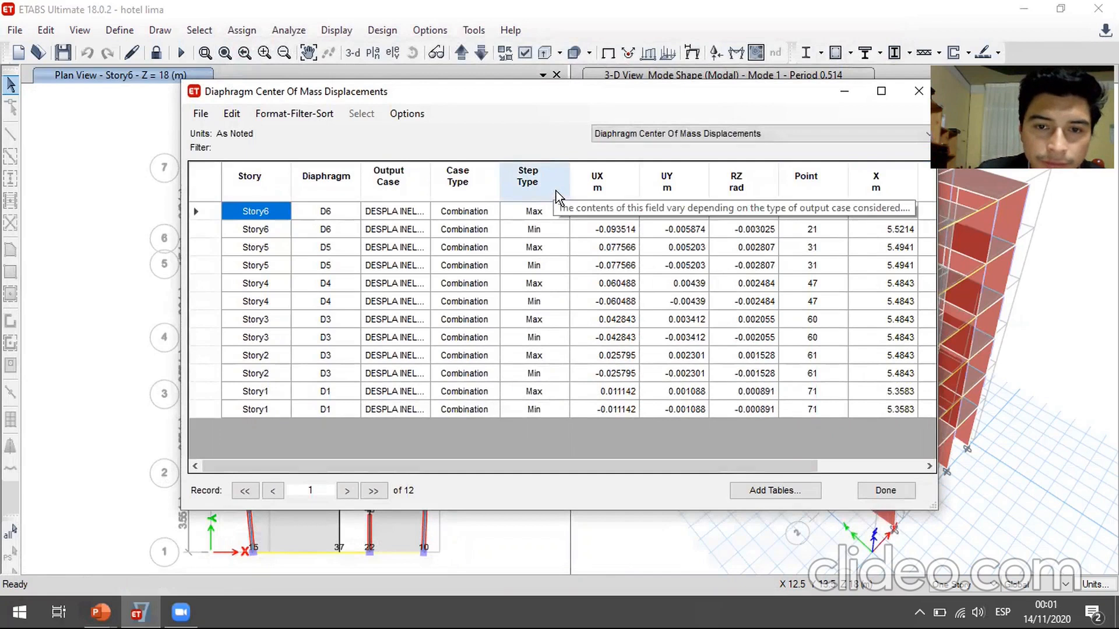
pyautogui.click(555, 191)
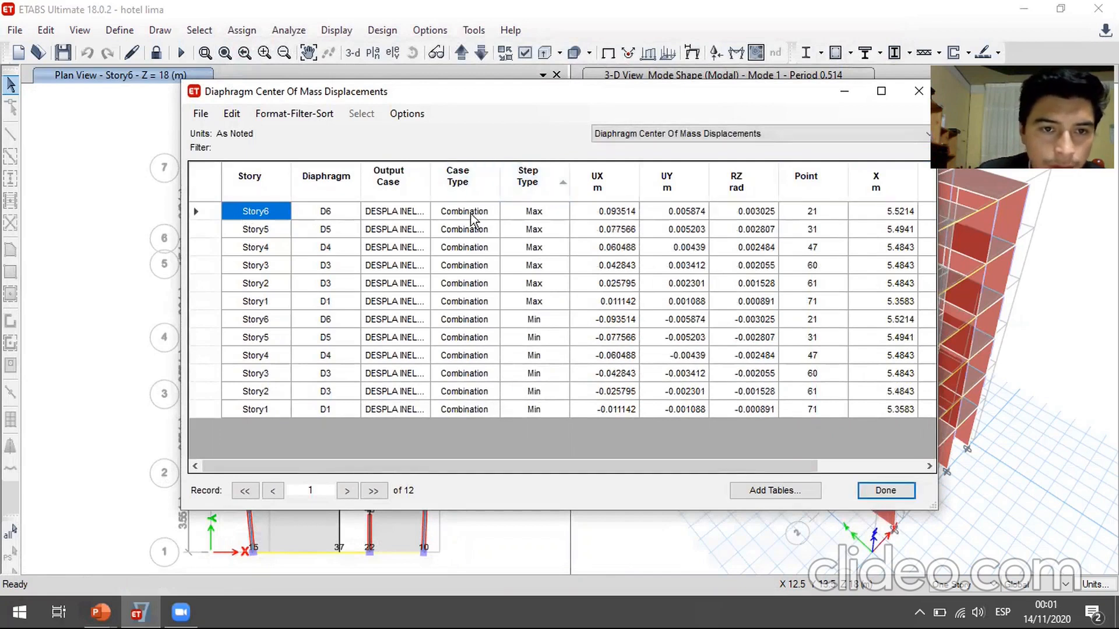
# Highlight the Max UX displacements of all six stories, and compare them in the PowerPoint slideshow, advancing to the X-X lateral displacement slide.
pyautogui.moveTo(624, 216); pyautogui.dragTo(625, 304)
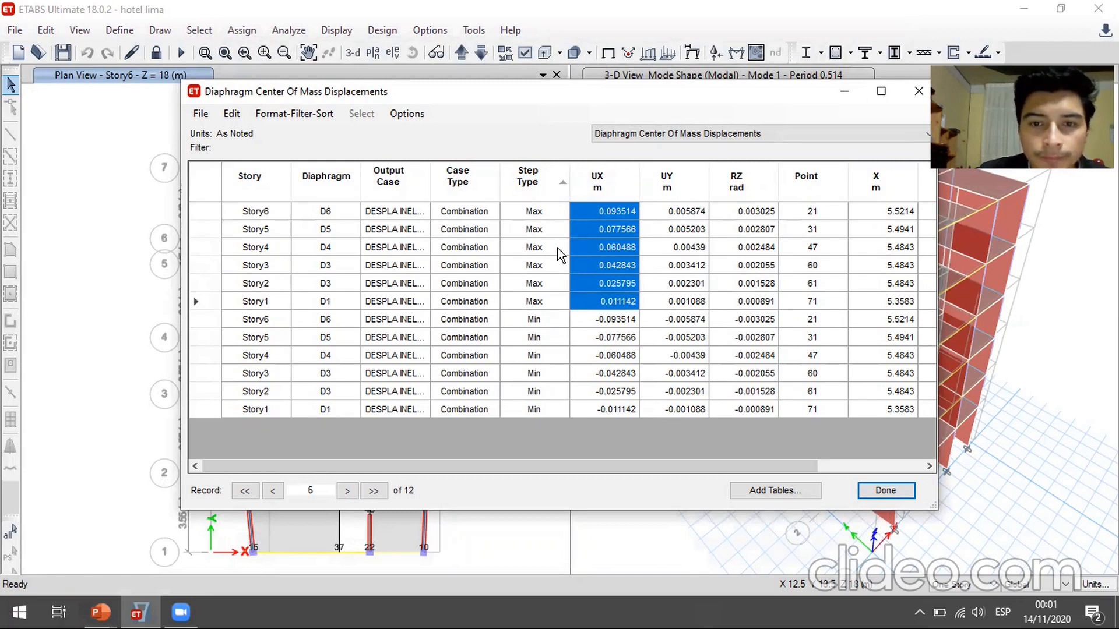
pyautogui.moveTo(102, 613)
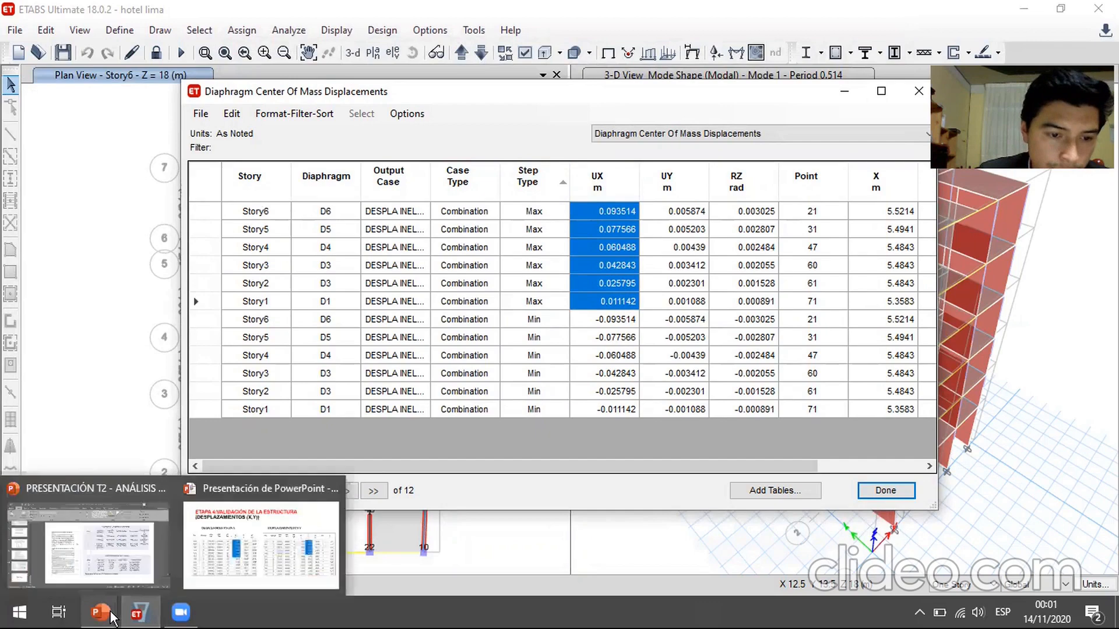
pyautogui.click(243, 567)
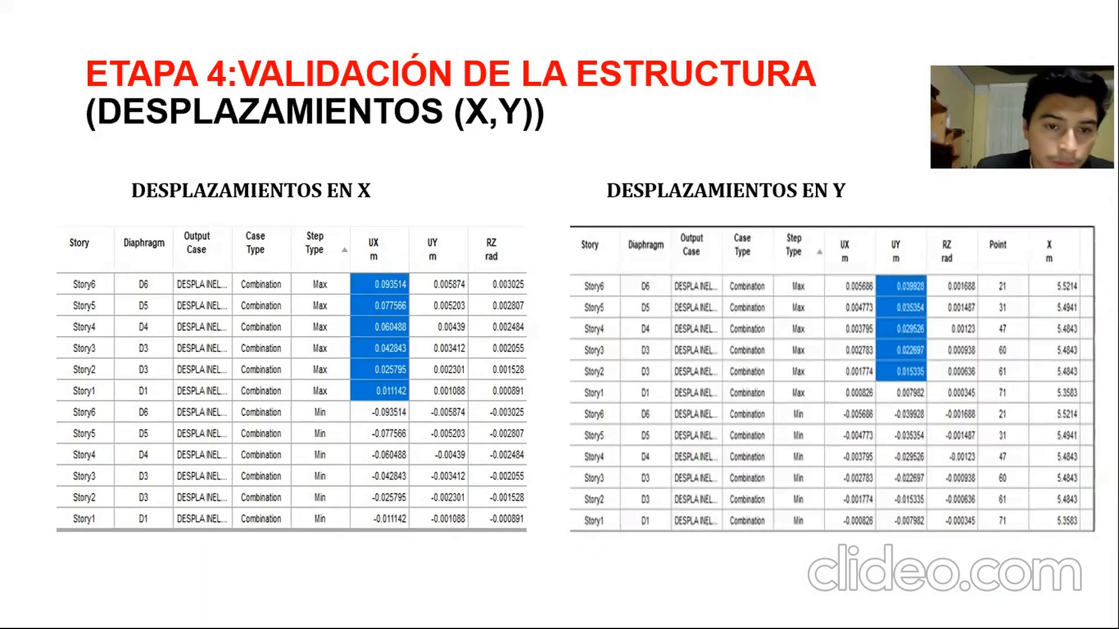
pyautogui.press('Right')
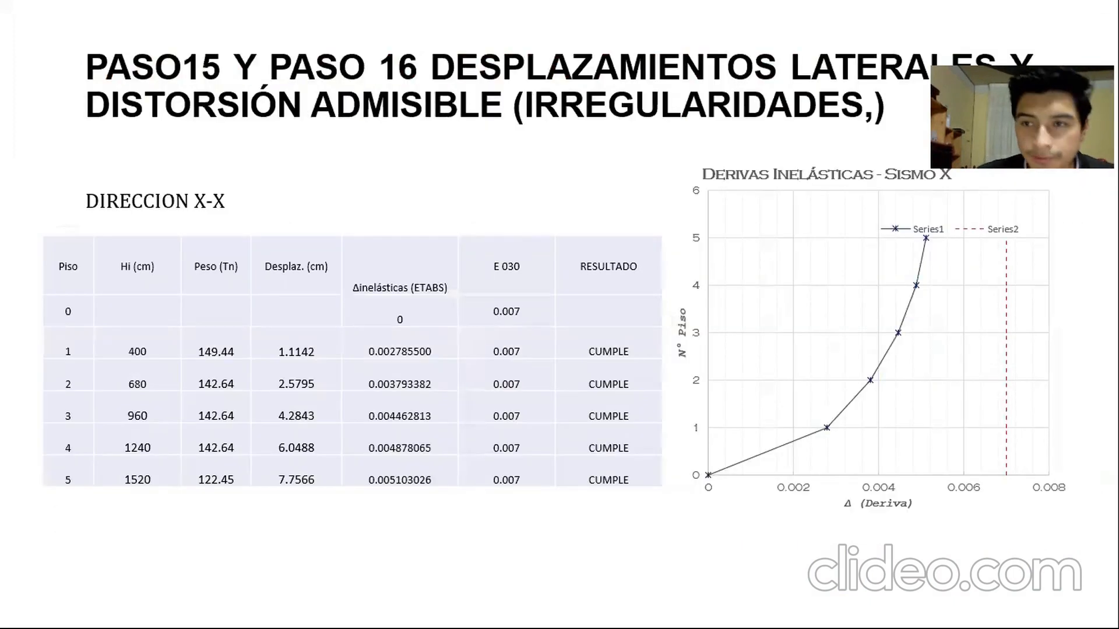
# Return to ETABS, close the displacement table, and clear all joint output tables in the table chooser.
pyautogui.hotkey('alt', 'Tab')
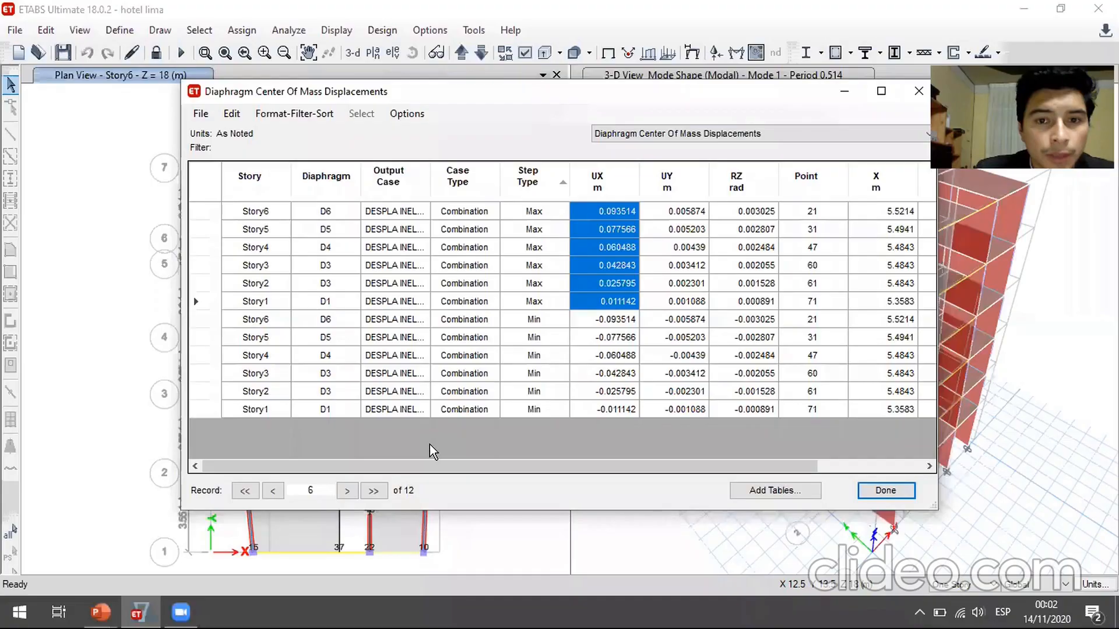
pyautogui.click(917, 93)
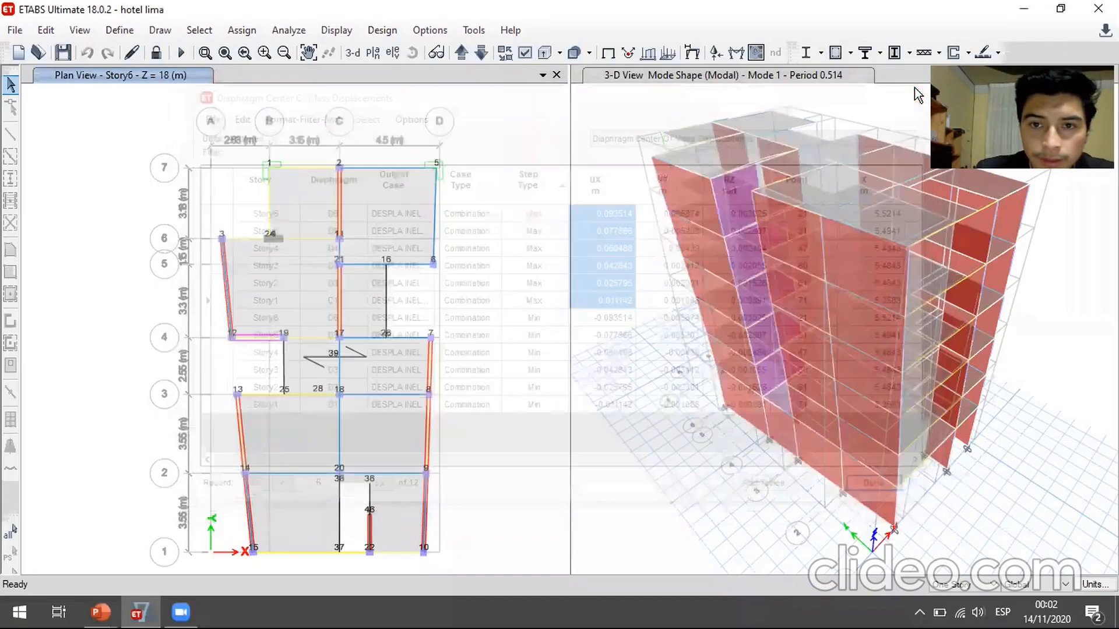
pyautogui.hotkey('ctrl', 't')
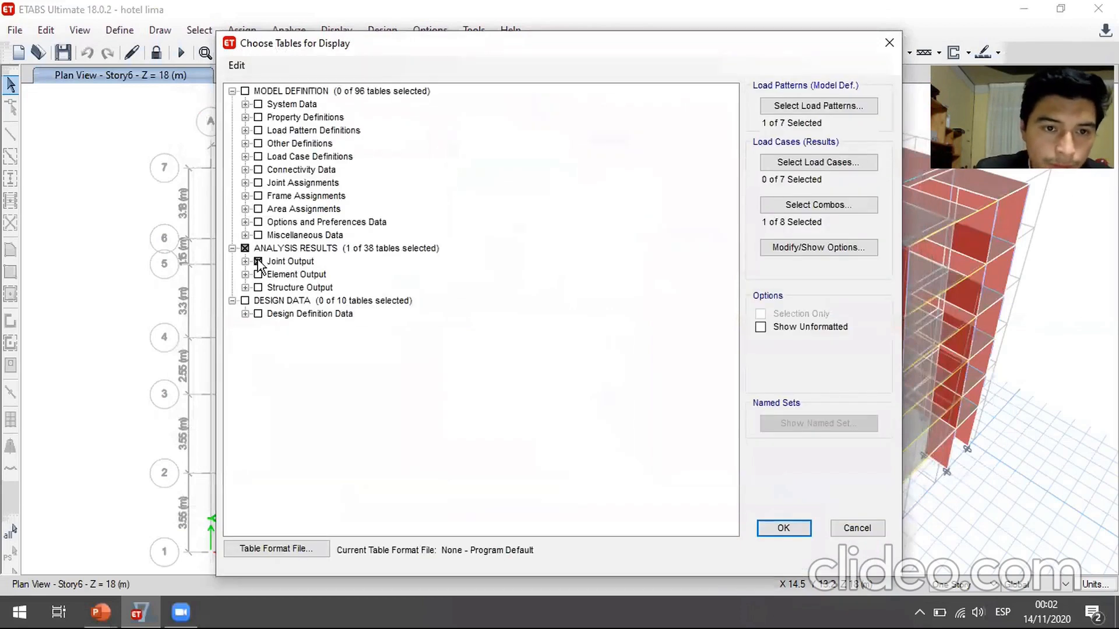
pyautogui.click(258, 261)
pyautogui.click(245, 261)
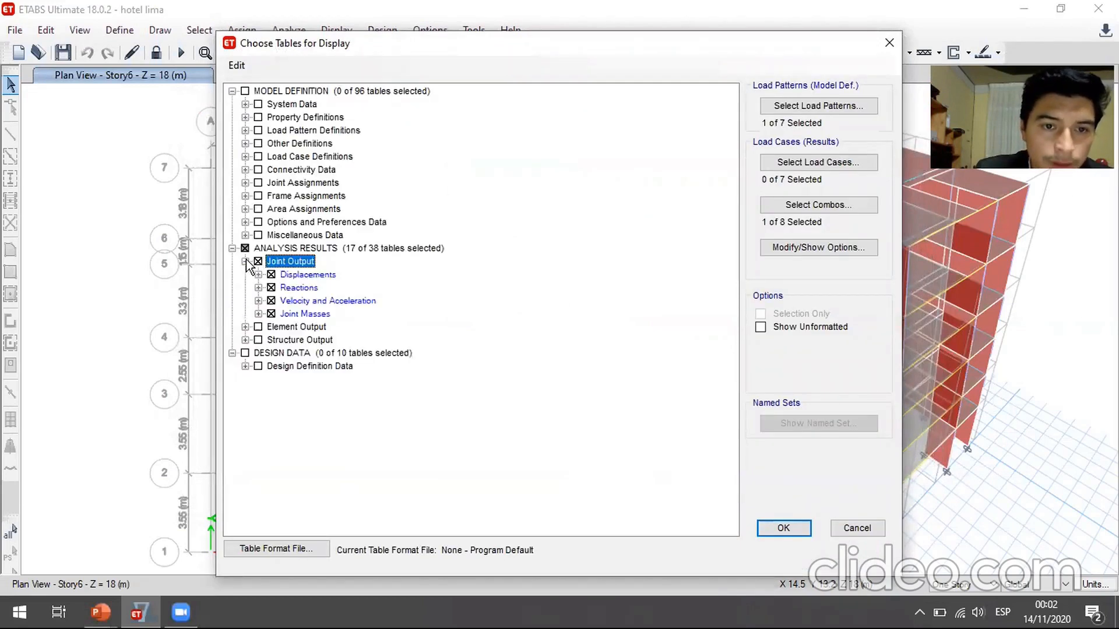
pyautogui.click(259, 262)
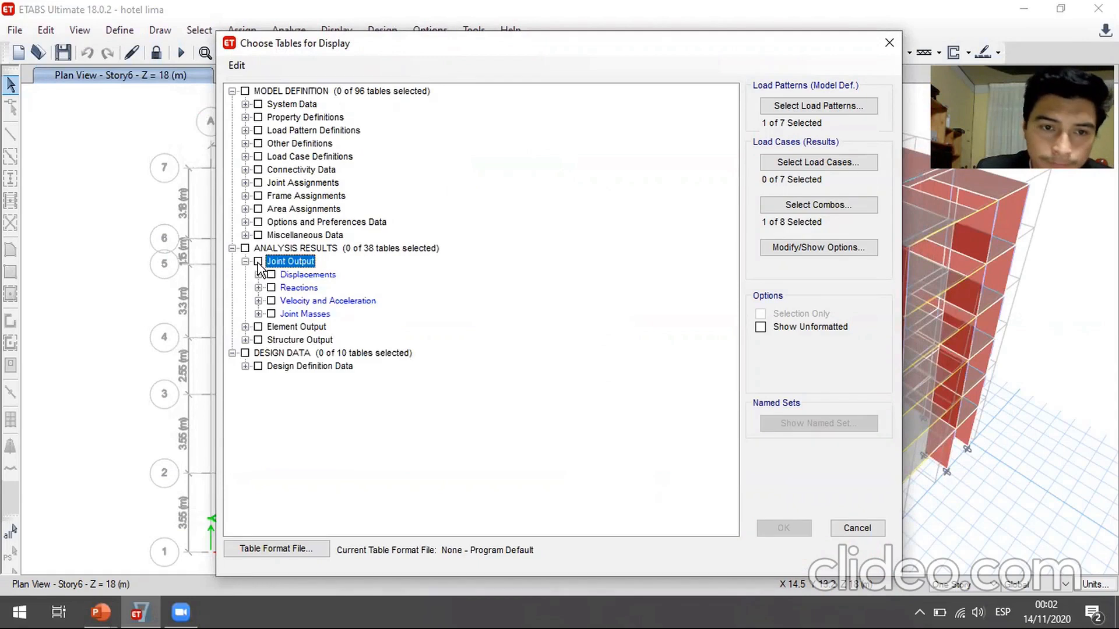
# Select only the Story Max Over Avg Drifts table from the joint displacement results.
pyautogui.click(258, 275)
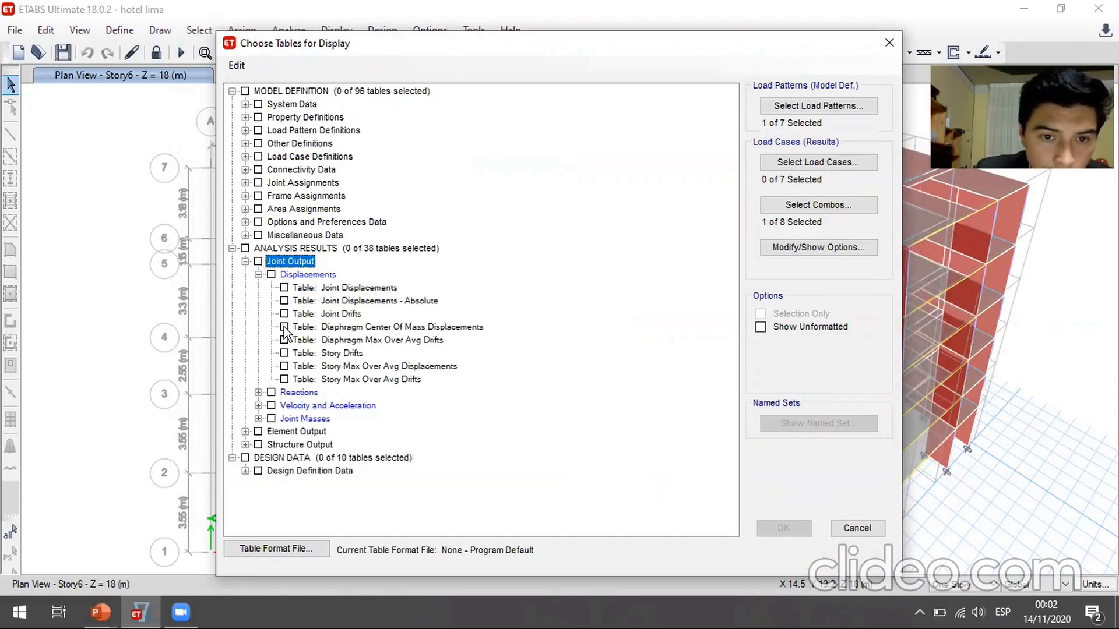
pyautogui.click(284, 327)
pyautogui.click(285, 380)
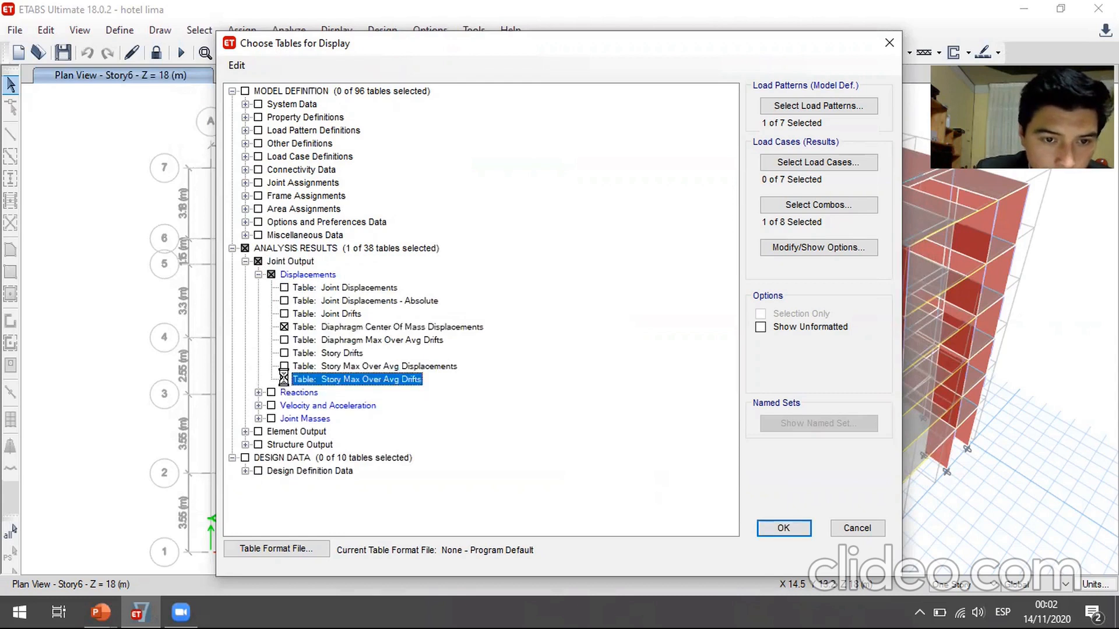
pyautogui.click(285, 327)
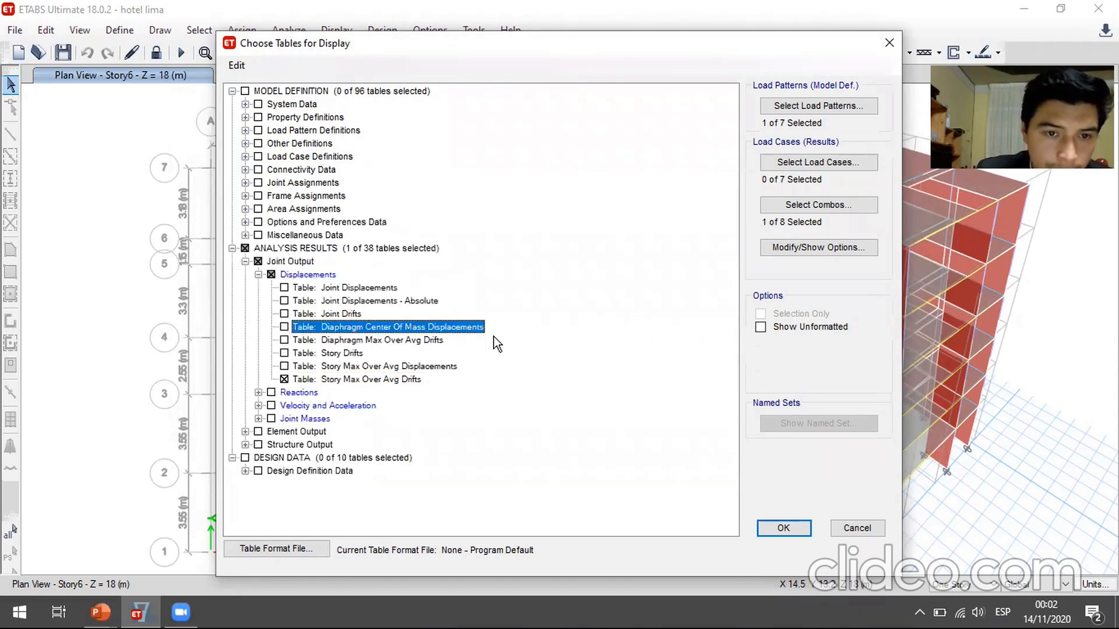
# Select the Adinyy load case for the drift results.
pyautogui.click(839, 160)
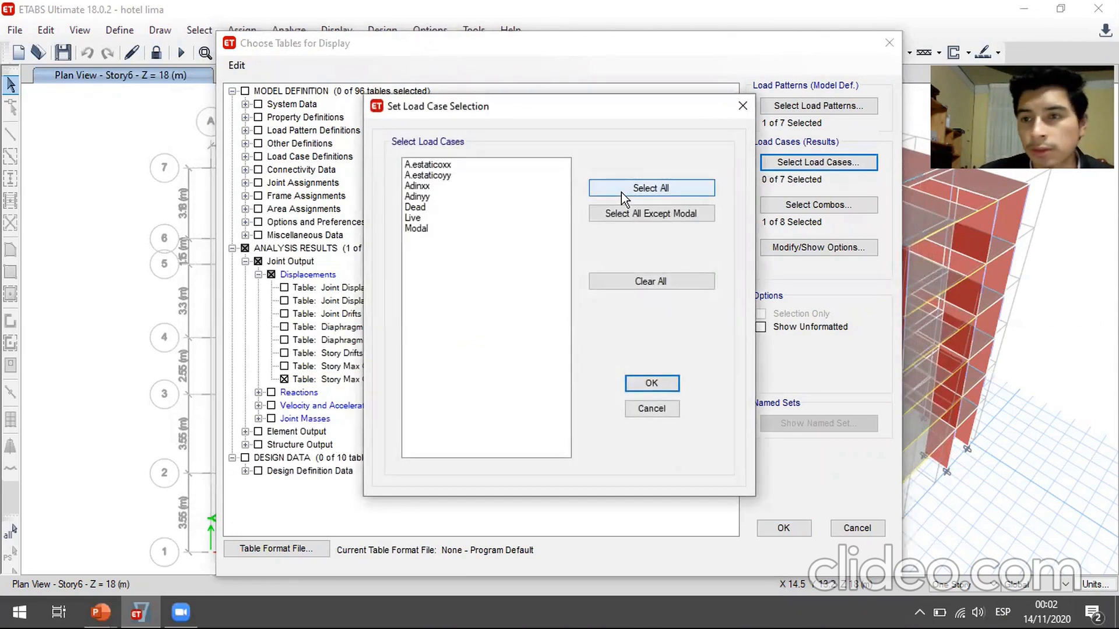
pyautogui.click(469, 197)
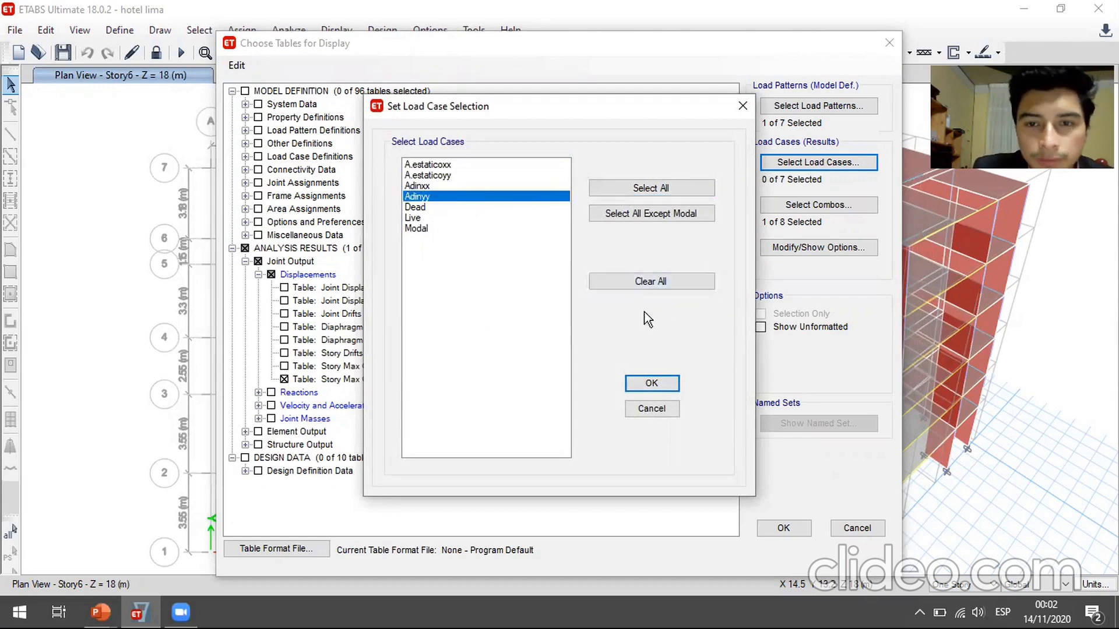
pyautogui.click(652, 383)
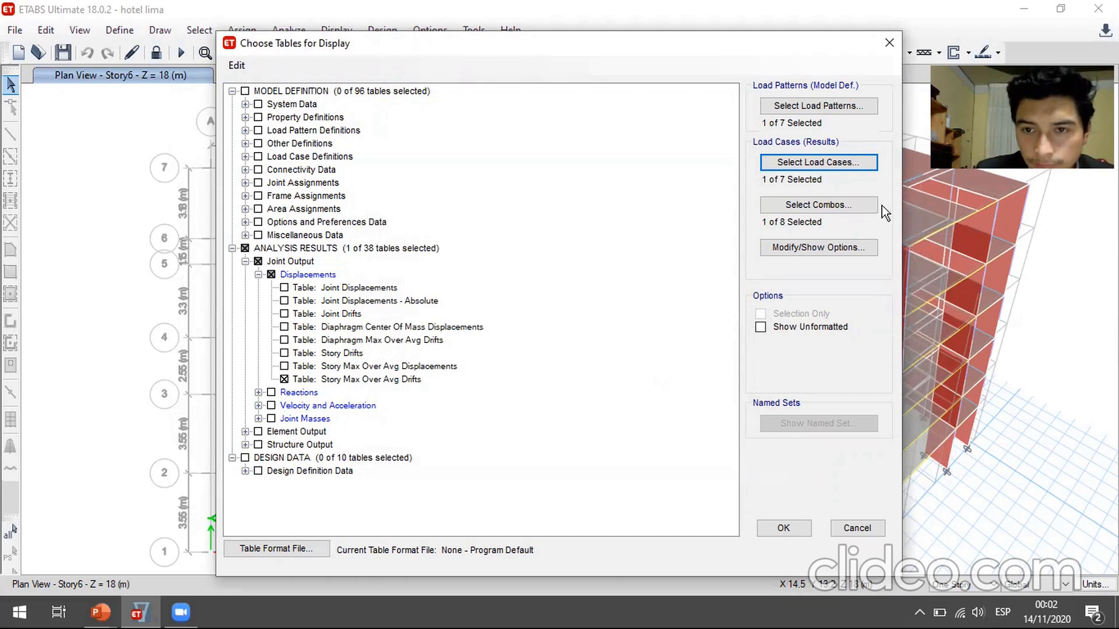
# Clear all selected combos and load patterns for the drift results.
pyautogui.click(833, 202)
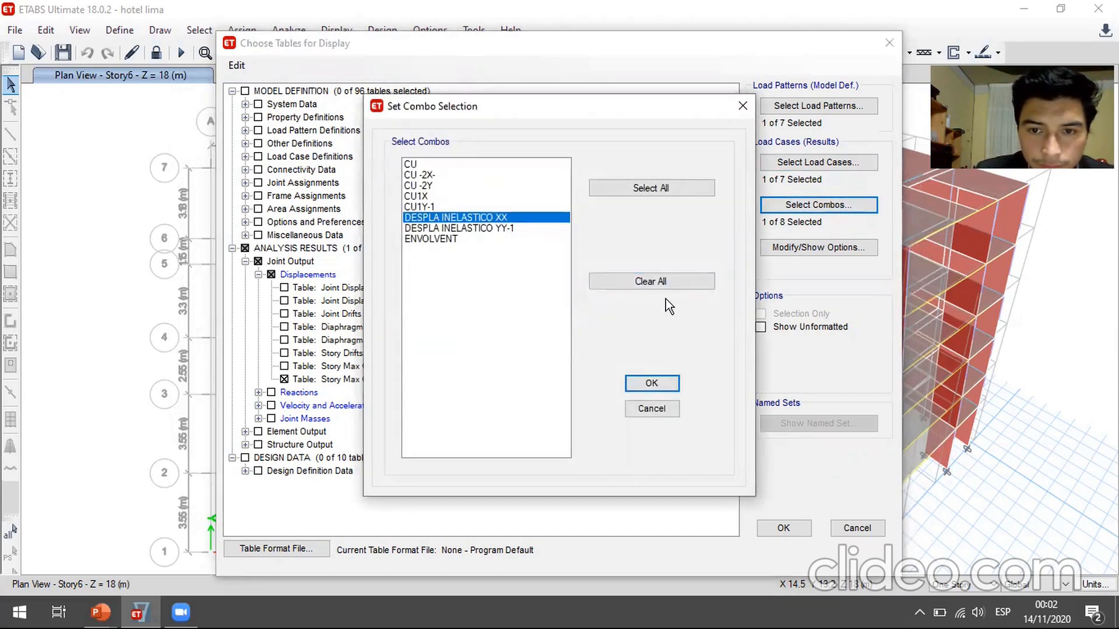
pyautogui.click(666, 281)
pyautogui.click(657, 388)
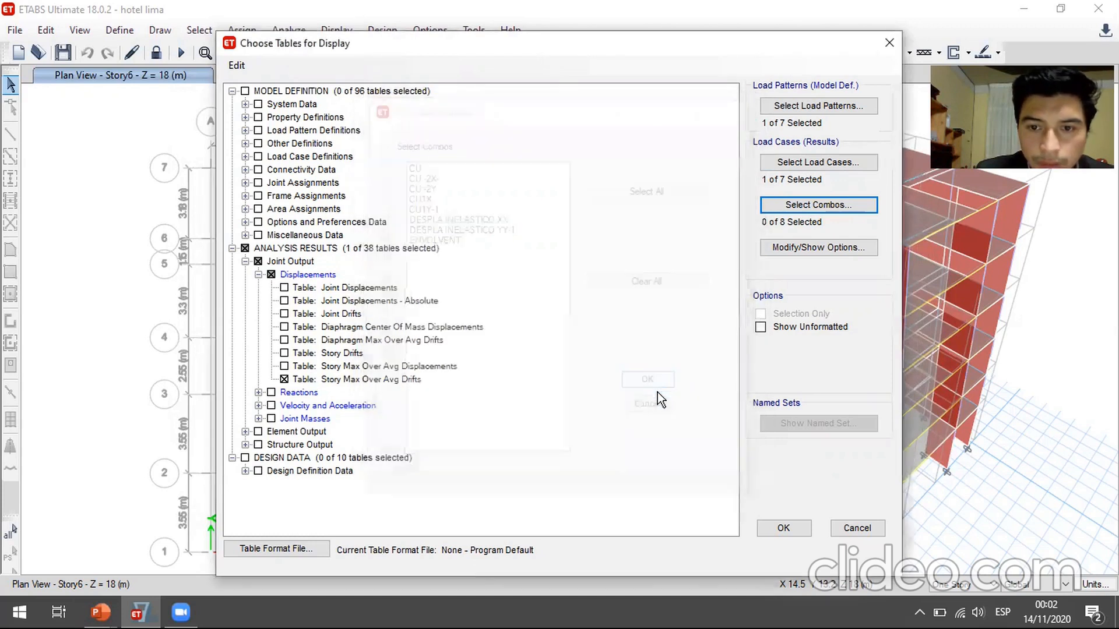
pyautogui.click(802, 102)
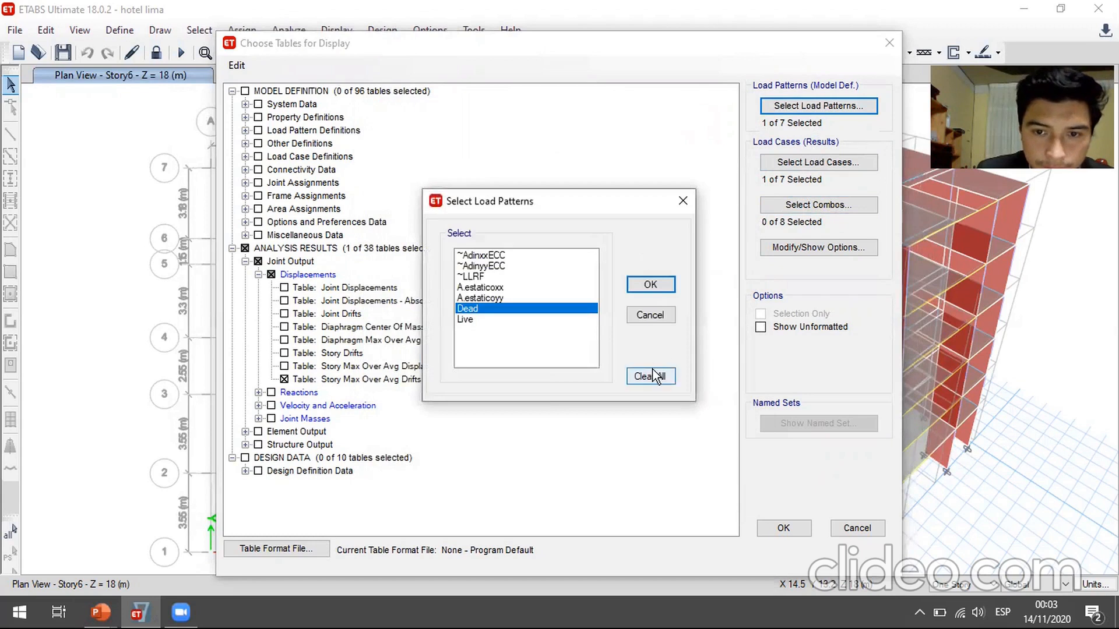
pyautogui.click(656, 376)
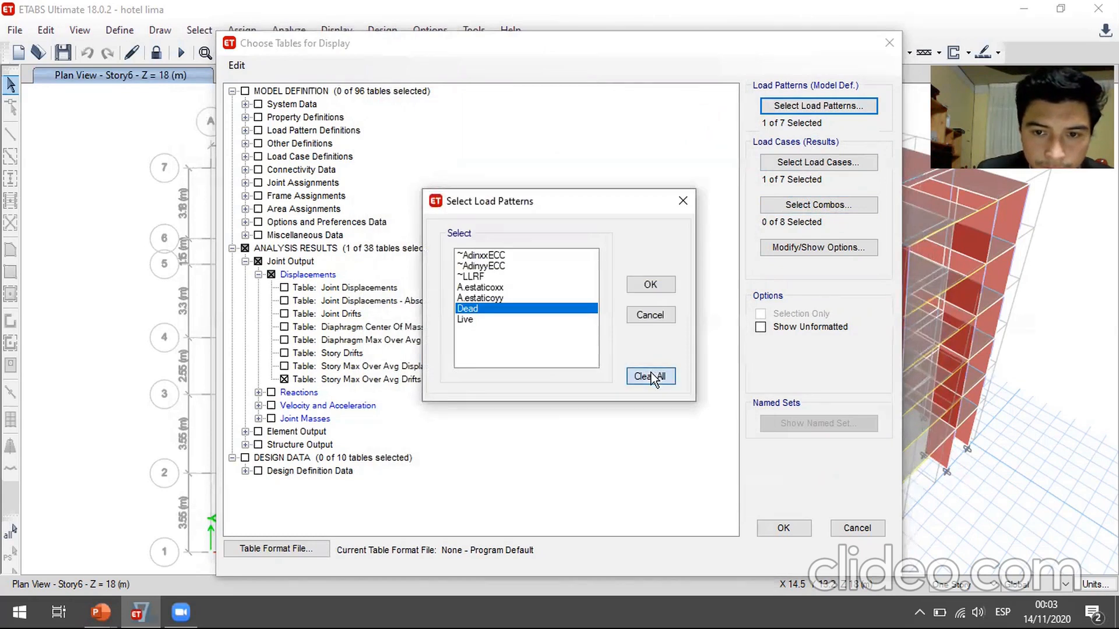
pyautogui.click(651, 285)
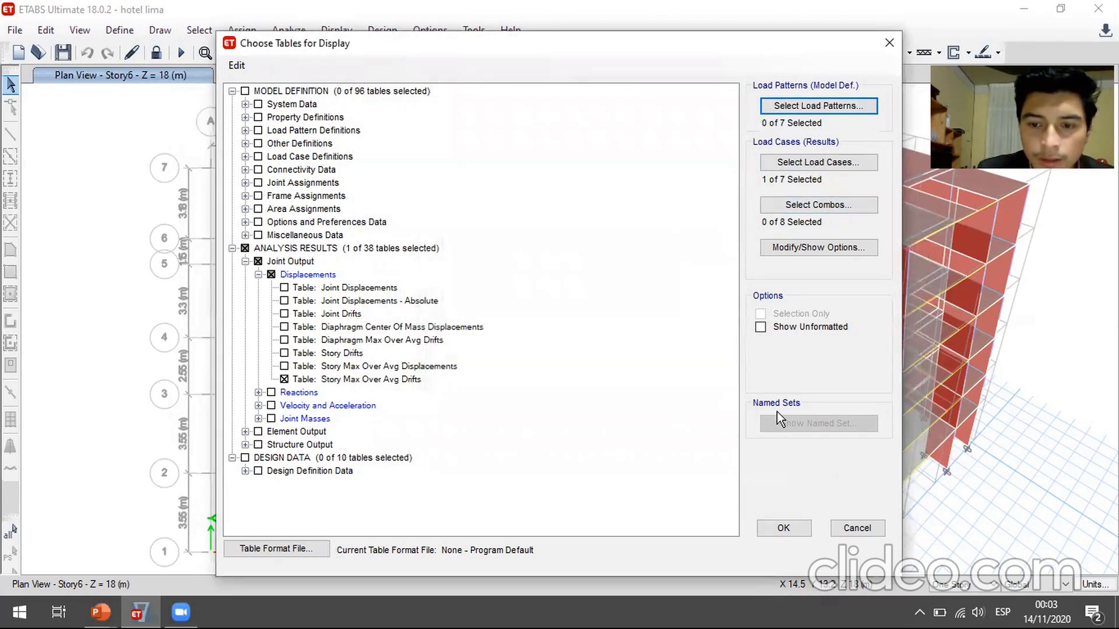
# Display the Story Max Over Avg Drifts table sorted by direction with Y first, and highlight the Y-direction ratios of all six stories.
pyautogui.click(786, 528)
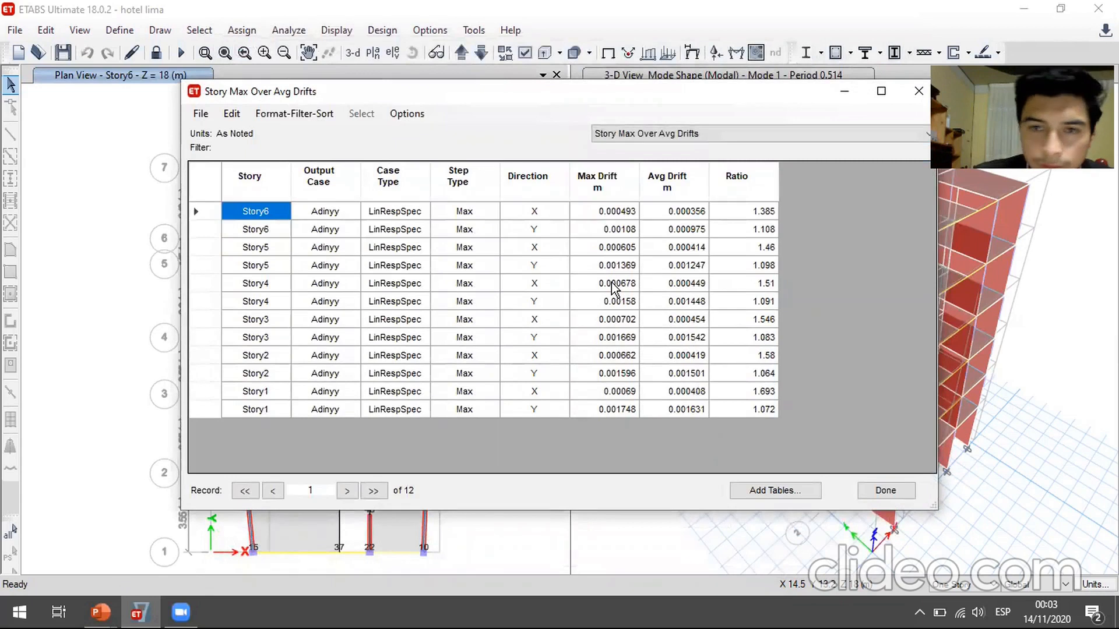
pyautogui.click(558, 186)
pyautogui.click(559, 185)
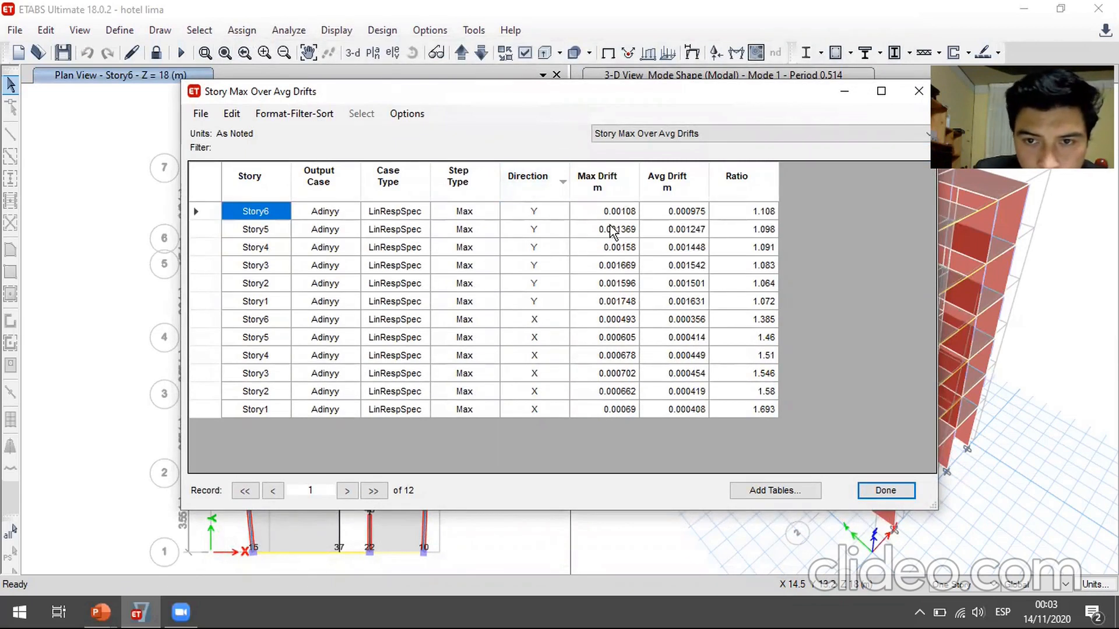
pyautogui.moveTo(736, 220); pyautogui.dragTo(744, 310)
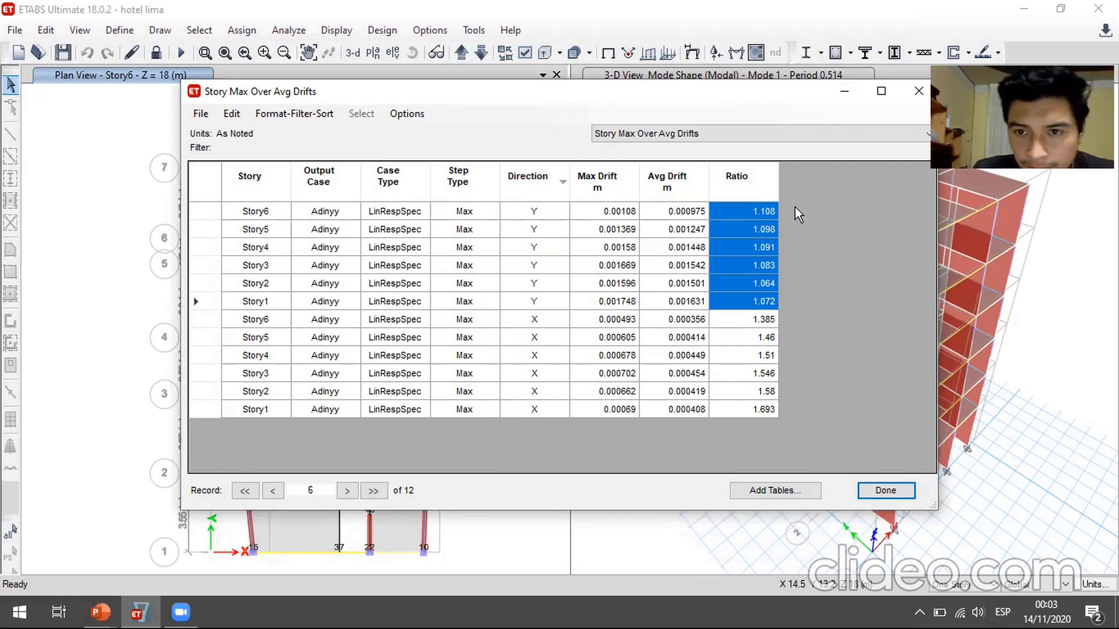
# Close the drift table and switch back to the X-X lateral displacement slide in the PowerPoint slideshow.
pyautogui.click(918, 92)
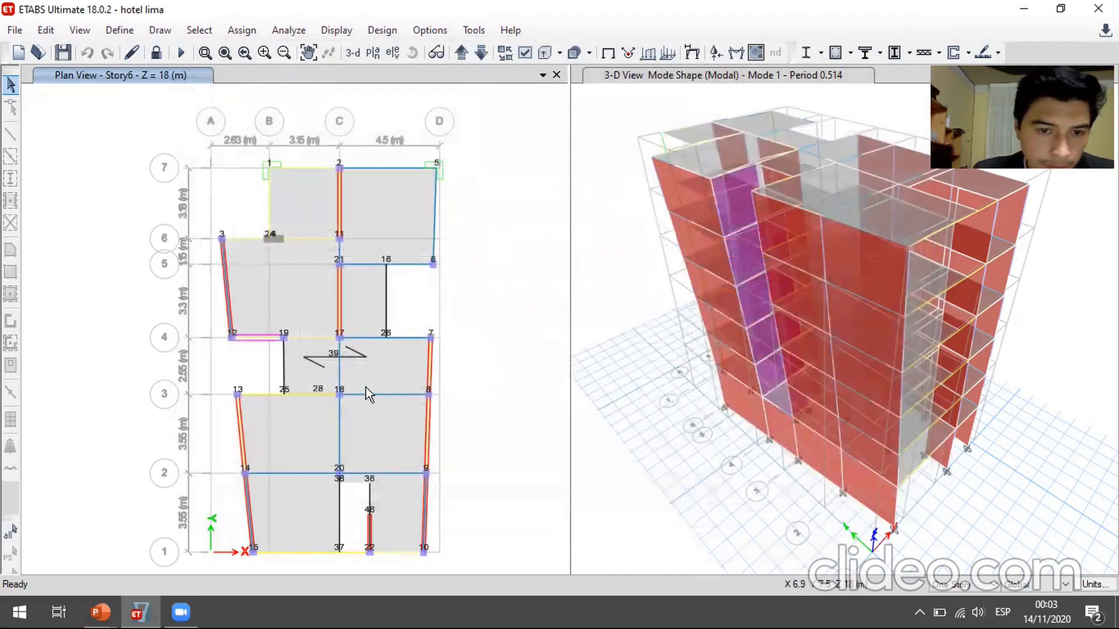
pyautogui.moveTo(100, 612)
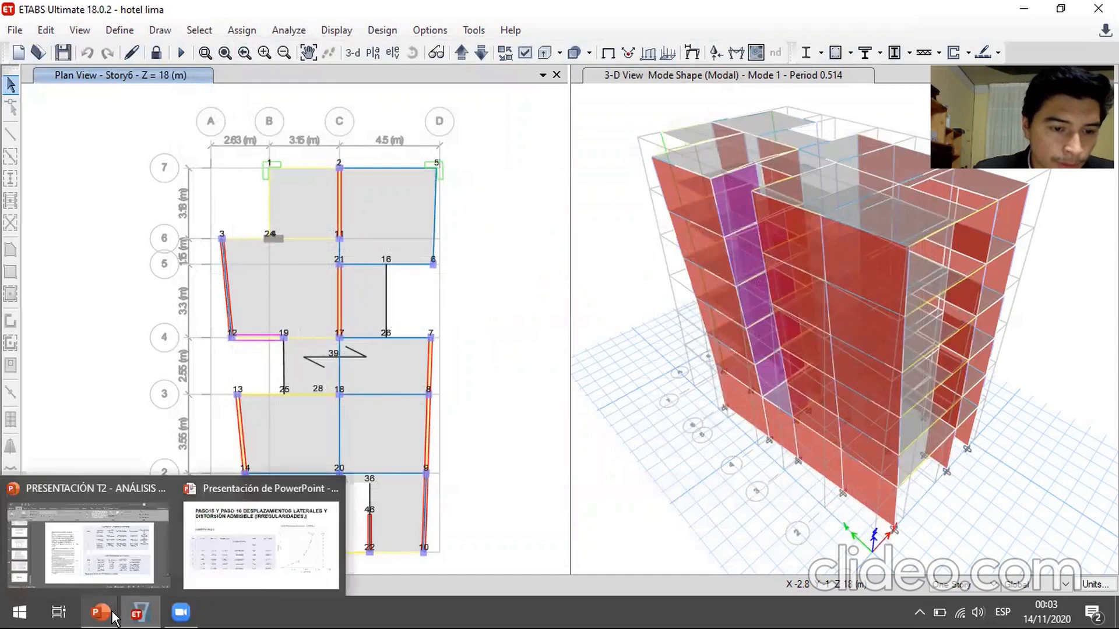
pyautogui.click(235, 573)
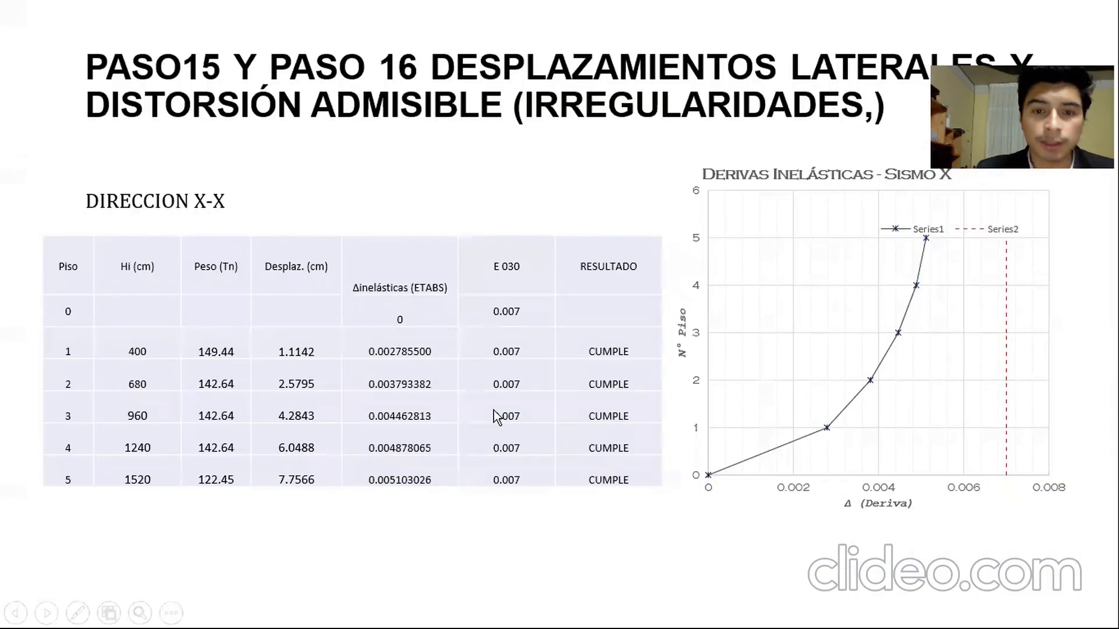